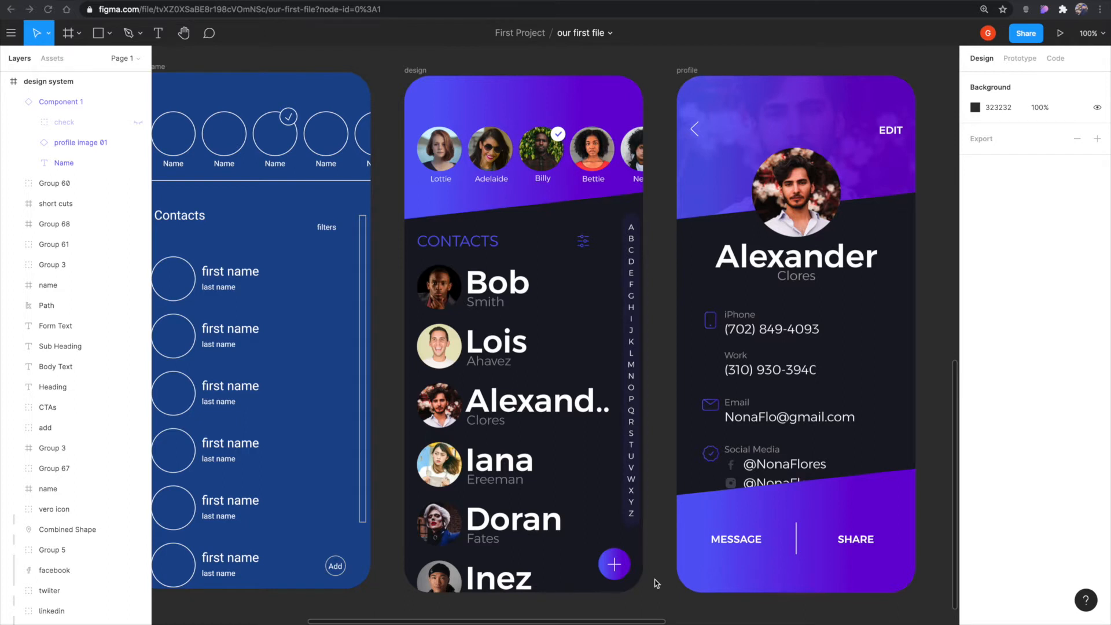
- Create a color style named "primary" from the fill of the 5858F5 circle in the design system frame
drag(950, 462, 672, 448)
drag(722, 407, 457, 410)
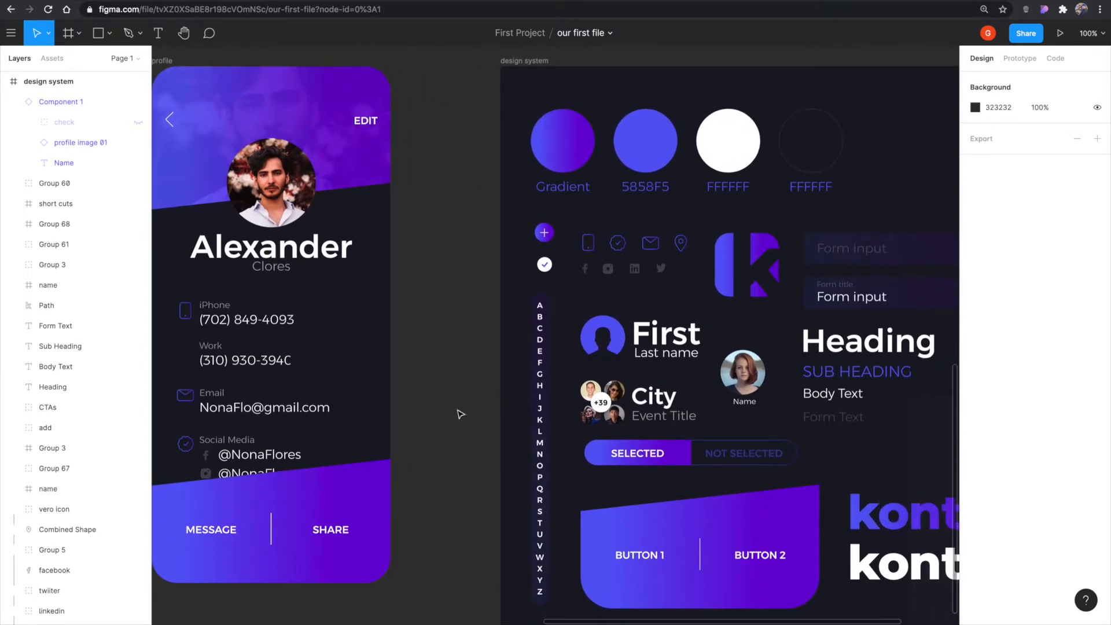
drag(461, 414, 355, 419)
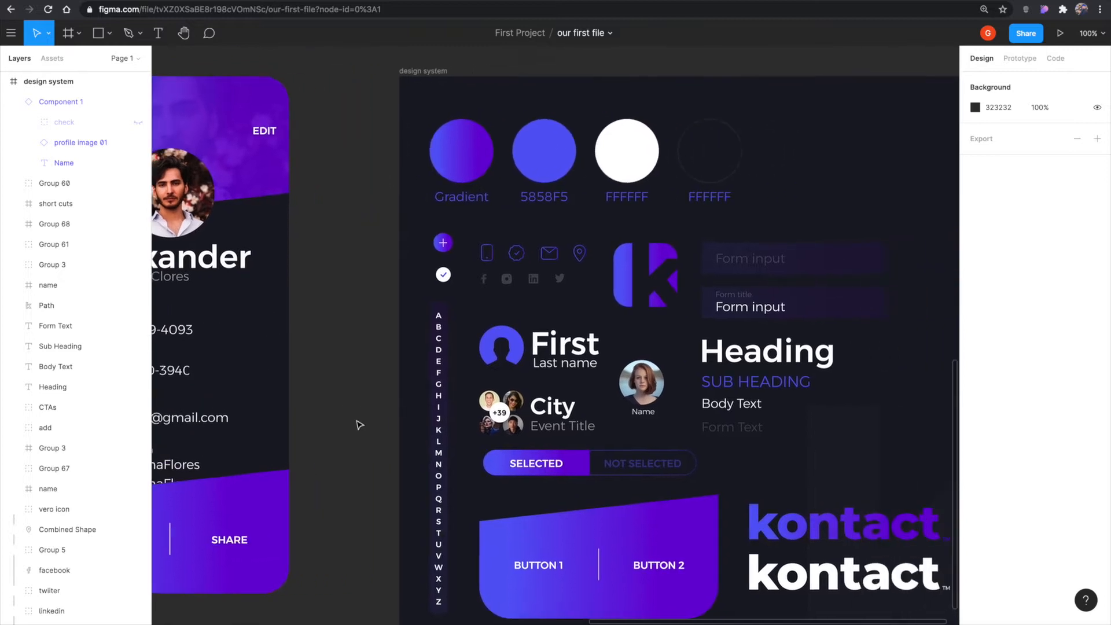
drag(354, 266, 447, 308)
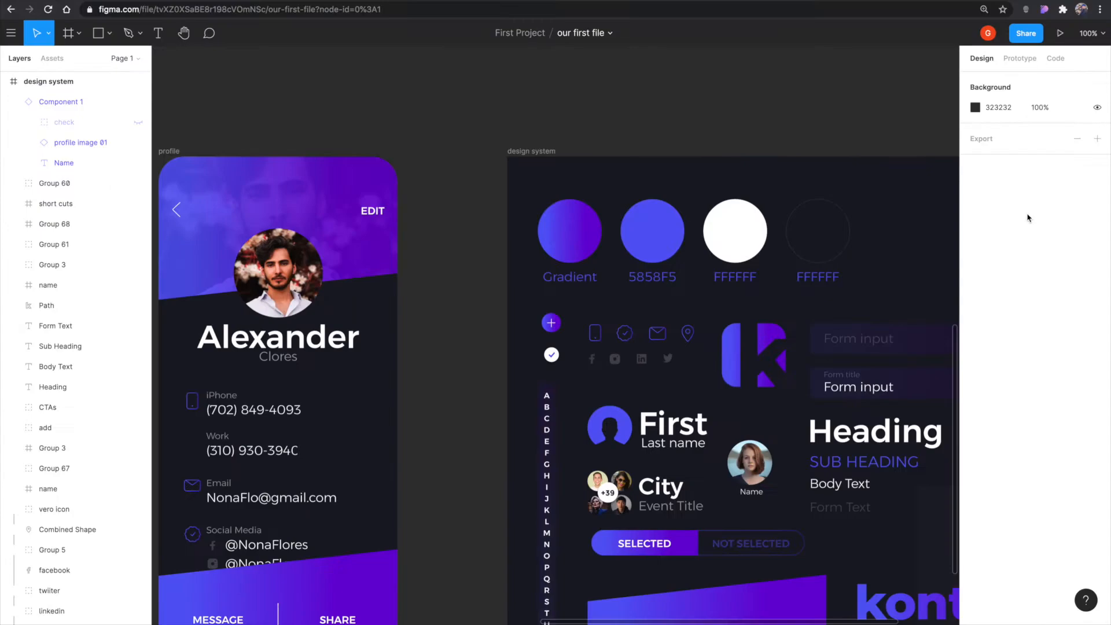
click(653, 237)
click(652, 236)
double_click(641, 227)
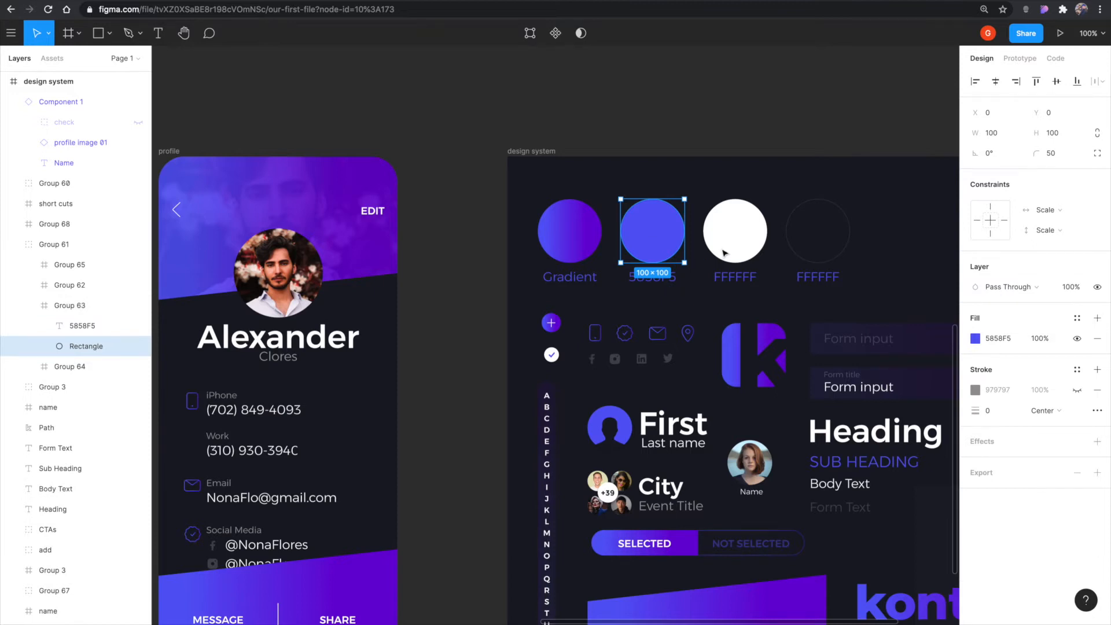
click(1077, 319)
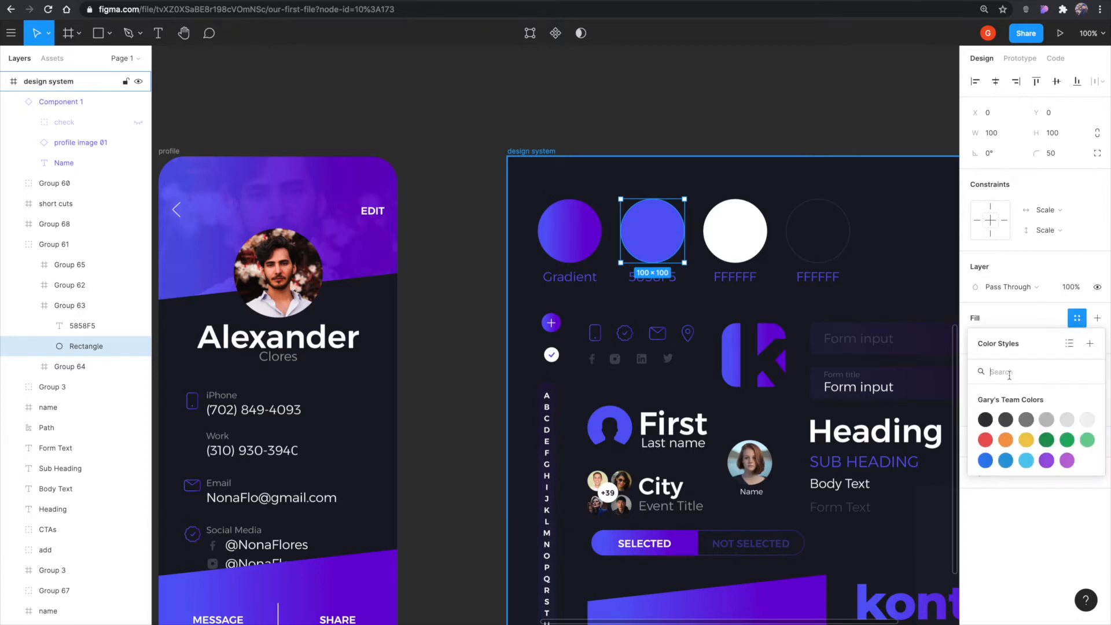
click(1091, 345)
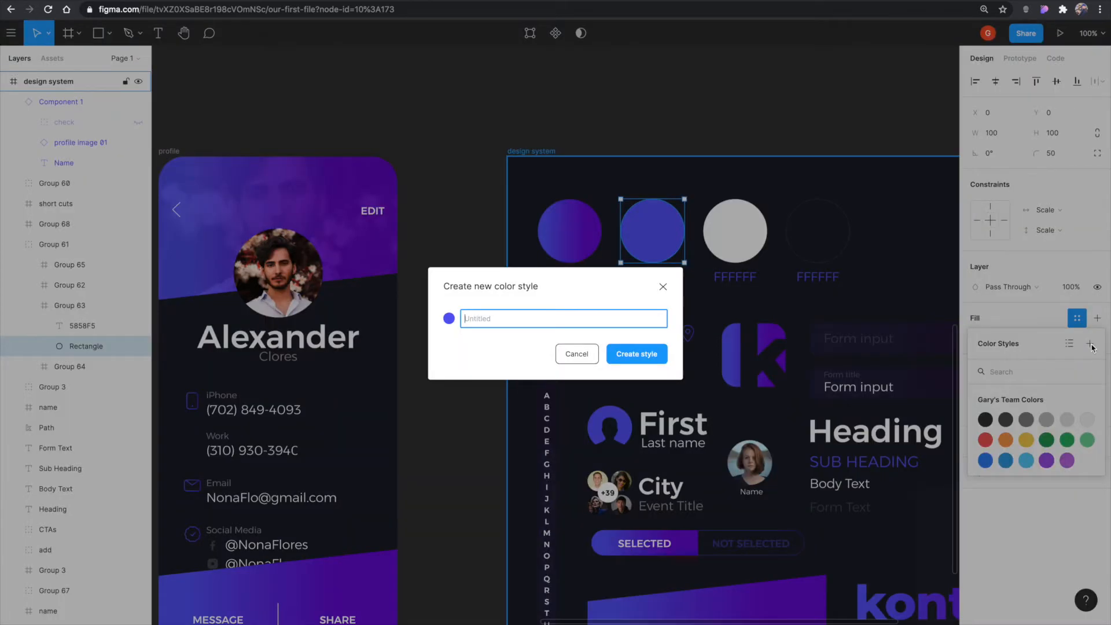
click(506, 321)
text(primary)
click(638, 354)
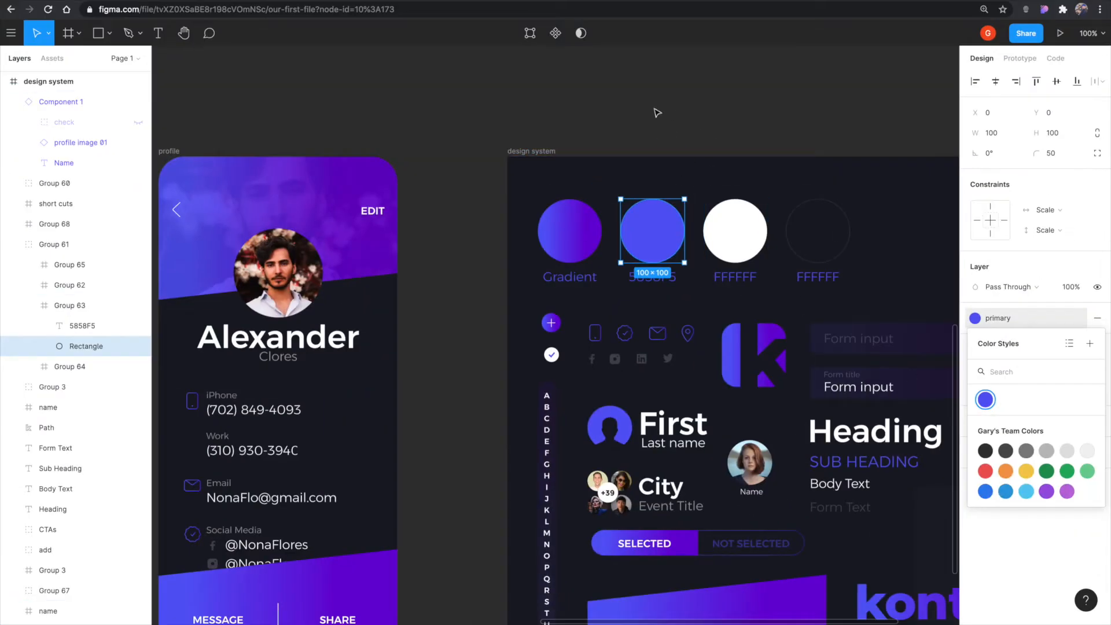
click(453, 104)
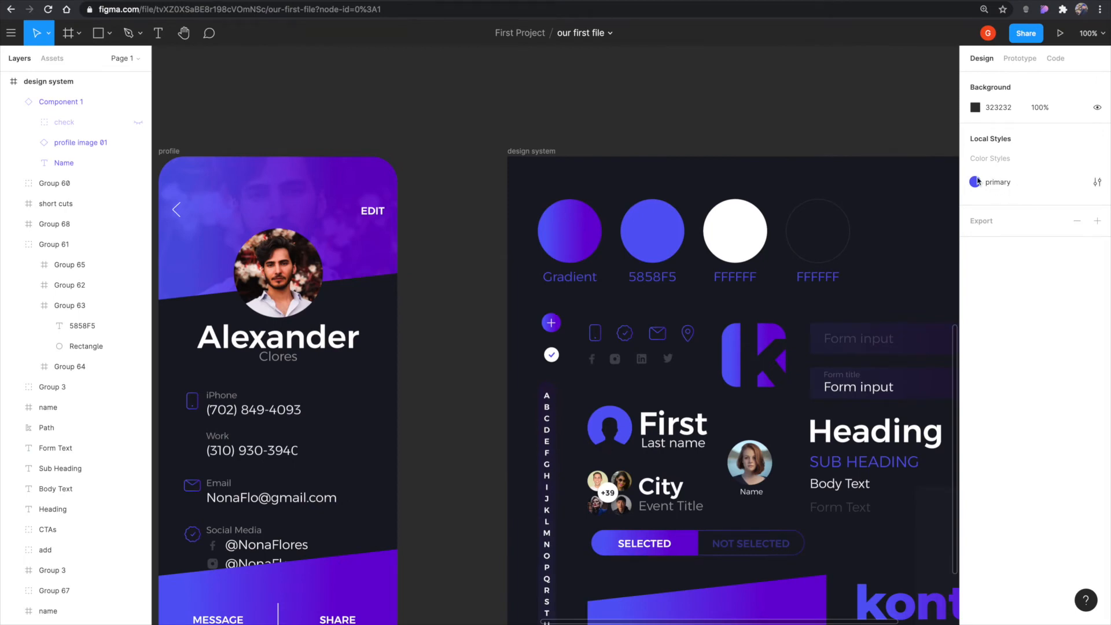
- Draw a rectangle of about 123 × 140 above the design system frame and duplicate it twice
drag(854, 97, 752, 231)
key(r)
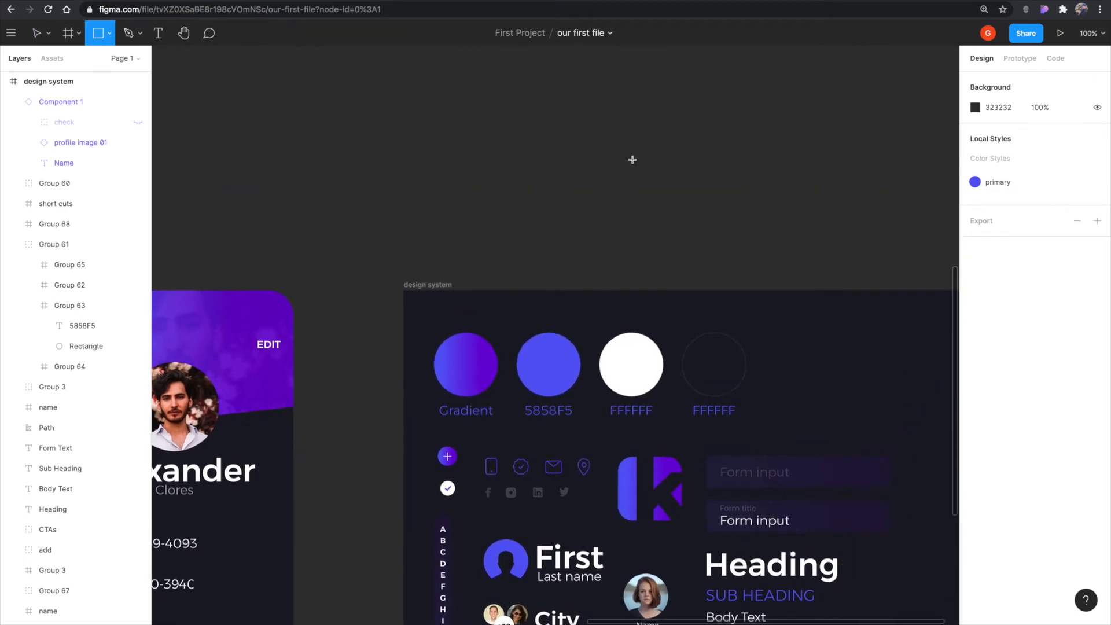
drag(581, 113, 659, 201)
mouse_move(624, 166)
mouse_down()
mouse_move(759, 158)
mouse_move(793, 145)
mouse_move(506, 154)
mouse_up()
click(643, 251)
- Apply the primary color style to the fill of all three gray rectangles together
click(505, 153)
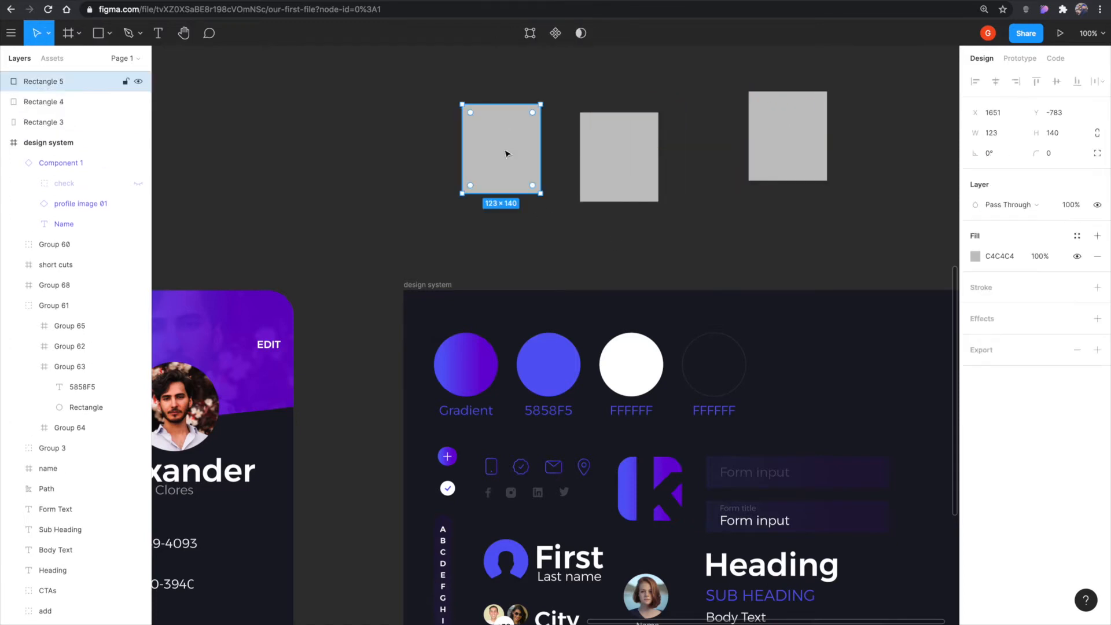
shift+click(619, 160)
shift+click(799, 168)
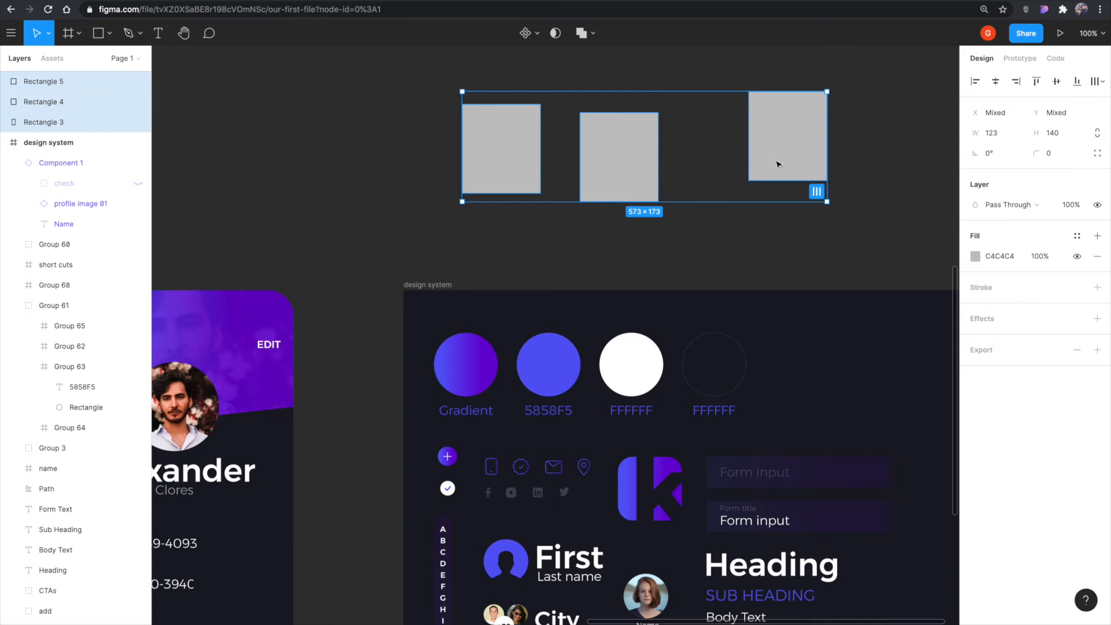
drag(777, 163, 761, 170)
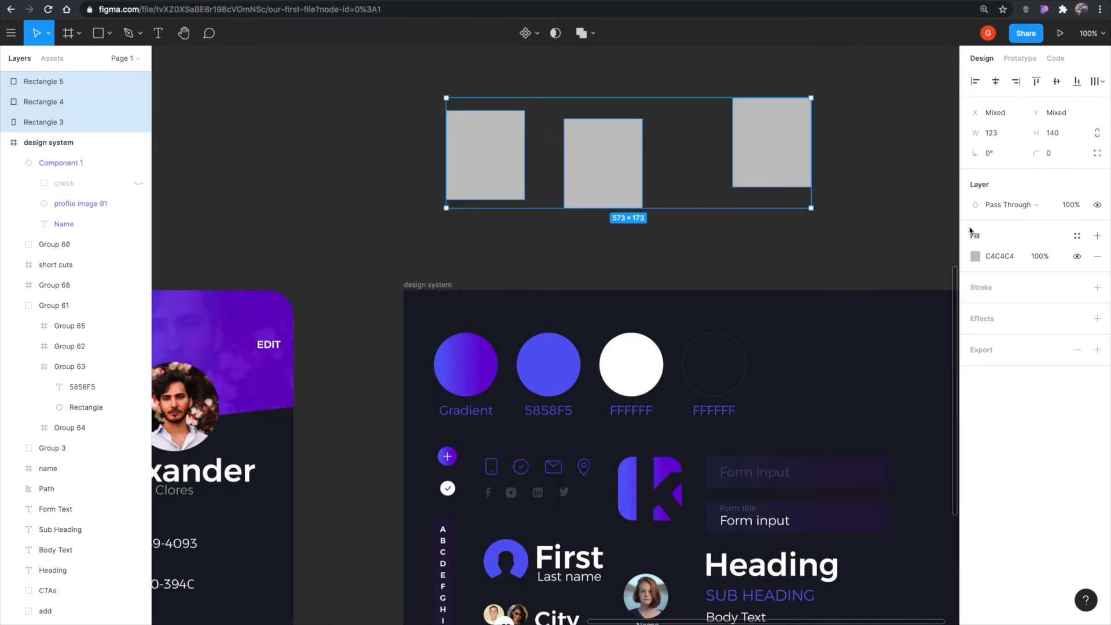
click(1077, 236)
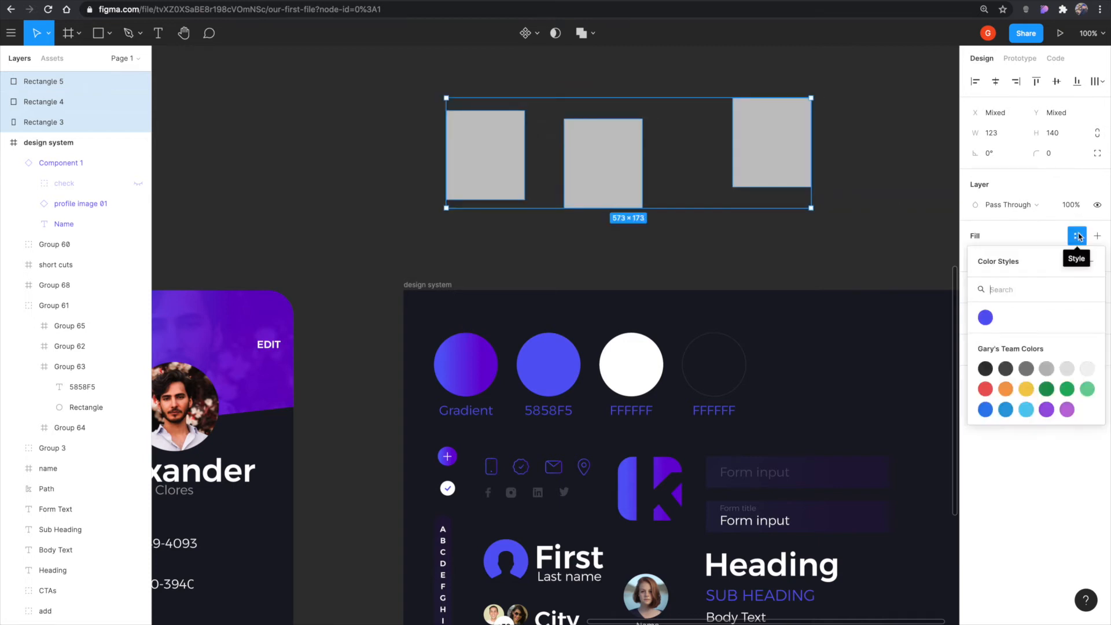
click(986, 318)
click(632, 216)
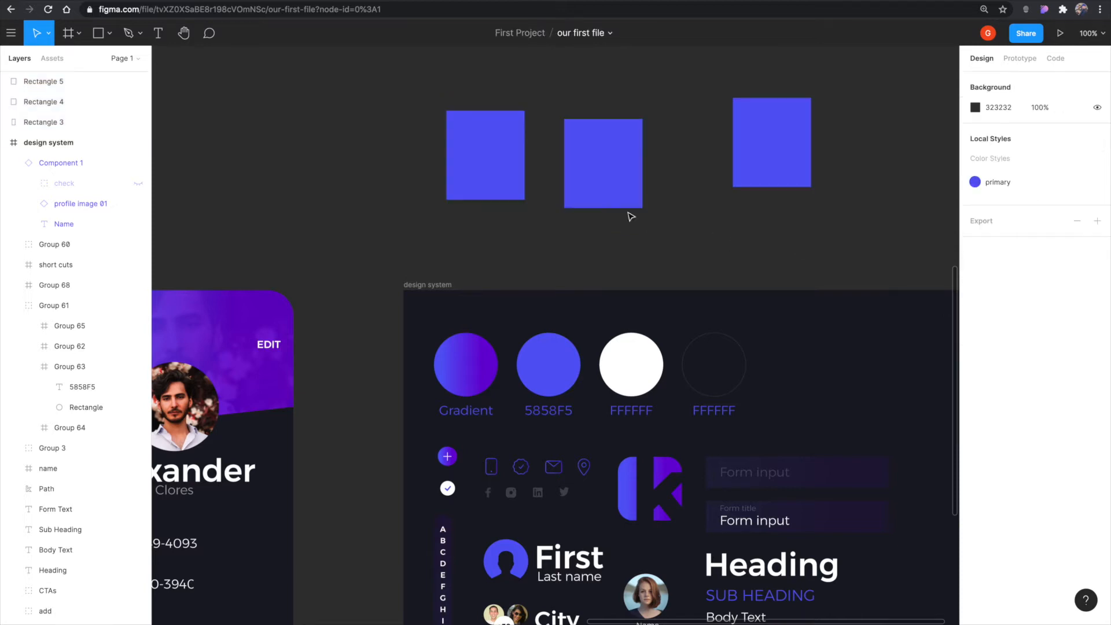
- Spread the three rectangles apart, placing the middle one higher than the two outer ones
drag(599, 177, 626, 122)
drag(485, 155, 438, 160)
drag(756, 148, 788, 164)
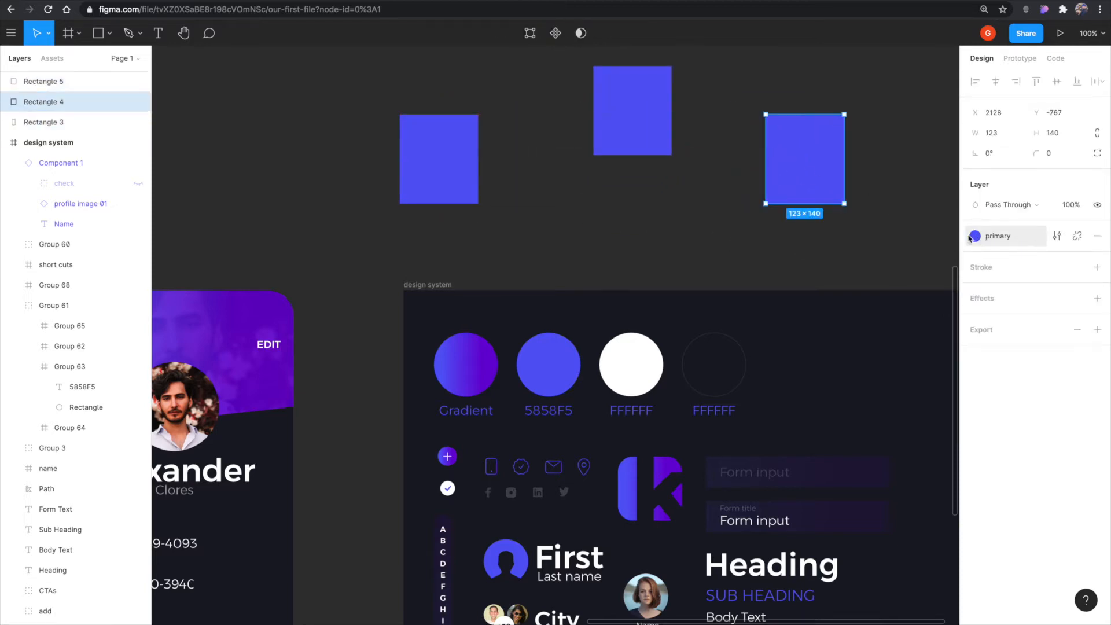
click(884, 144)
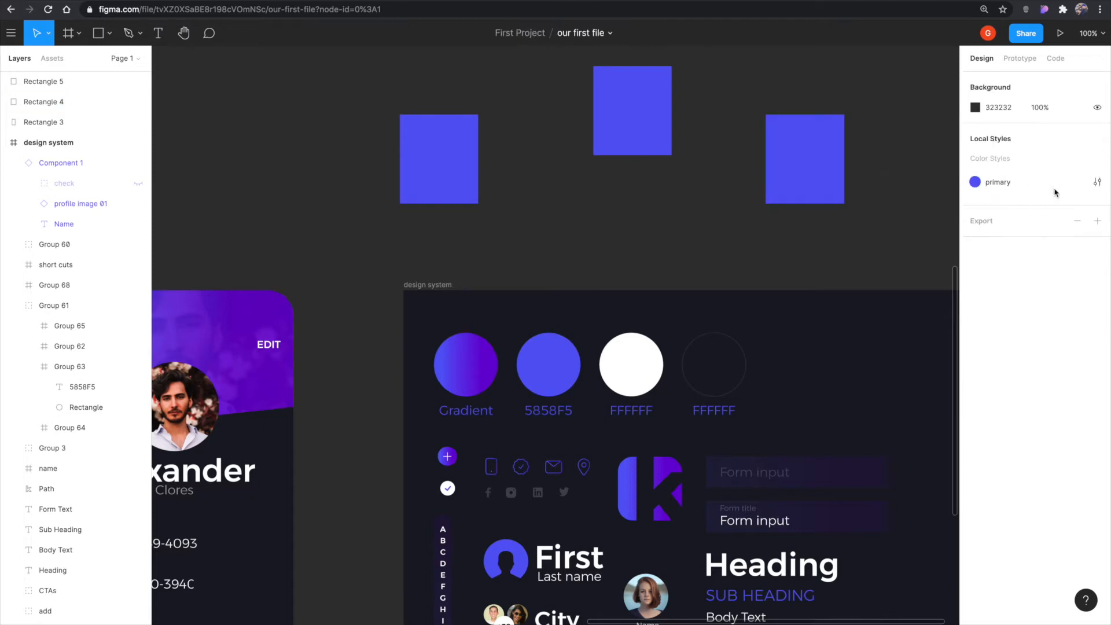
- Open the primary color style for editing and try shifting the hue of its fill
click(1098, 185)
key(Escape)
click(1097, 184)
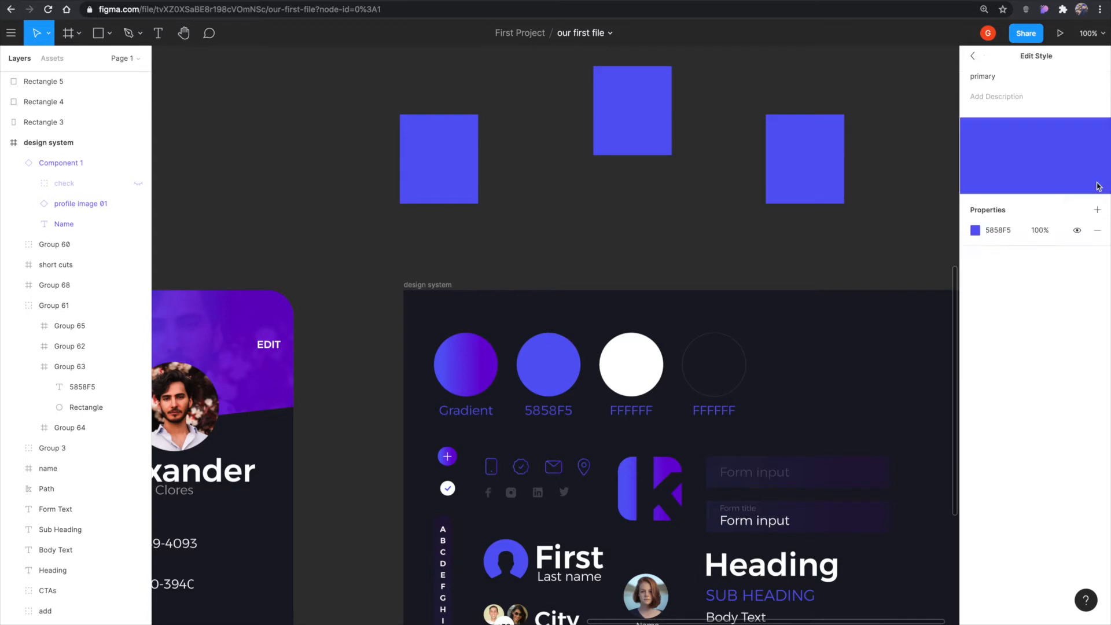
click(1006, 235)
click(973, 232)
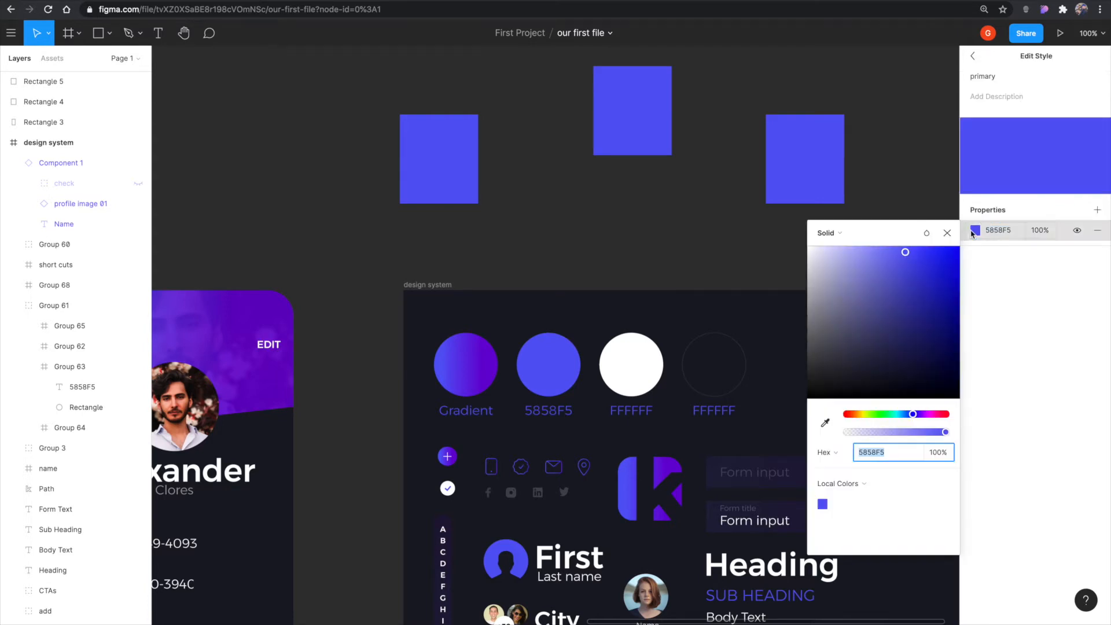
mouse_move(919, 414)
mouse_down()
mouse_move(932, 417)
mouse_move(909, 415)
mouse_move(933, 415)
mouse_move(869, 416)
mouse_move(931, 415)
mouse_move(913, 417)
mouse_up()
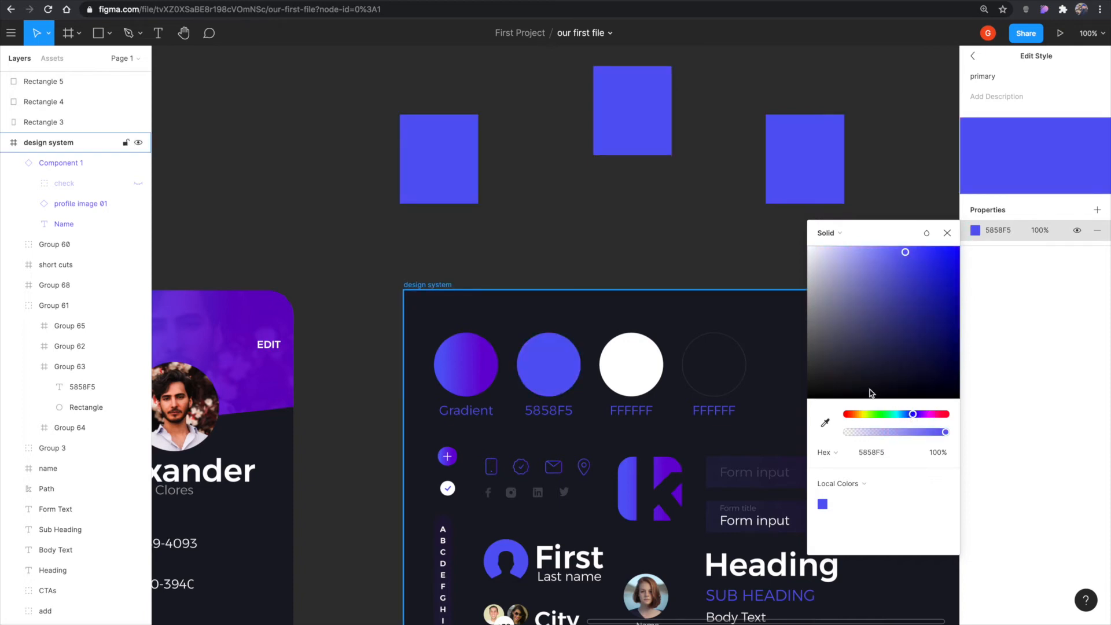
click(749, 247)
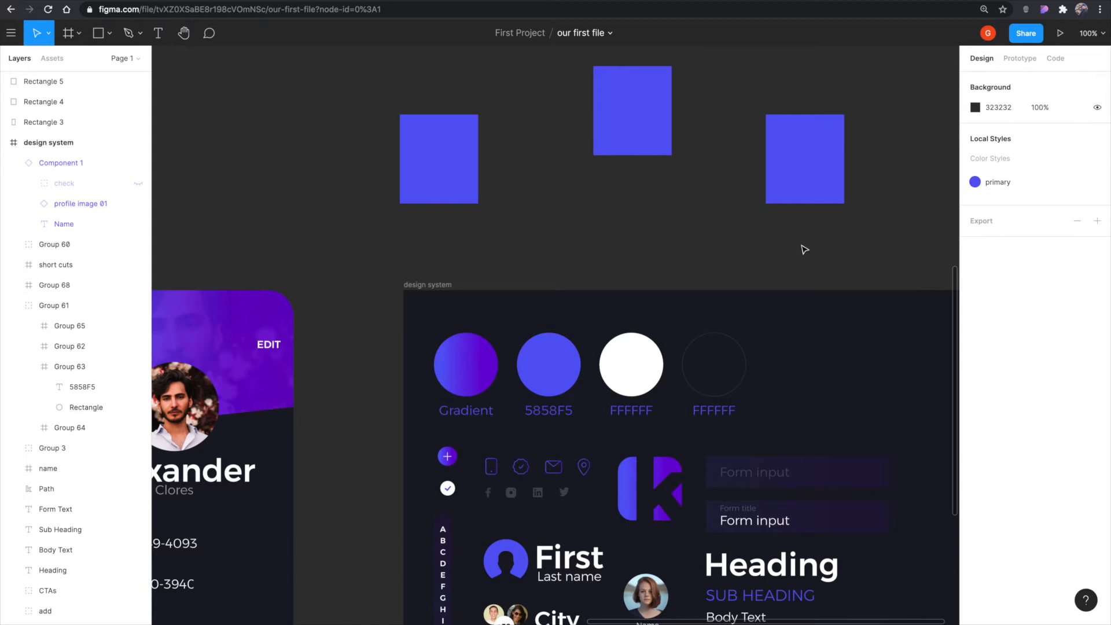
- Delete the three test rectangles above the design system frame
scroll(747, 255, up, 2)
drag(410, 81, 856, 236)
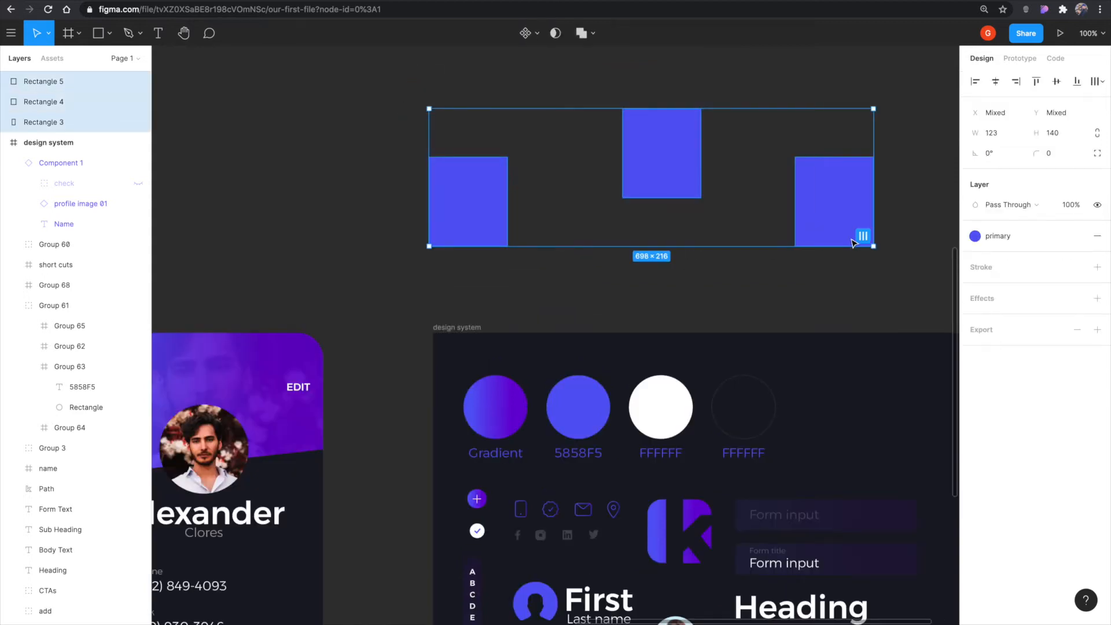
key(Delete)
- Create a color style named "white" from the fill of the white circle in the design system frame
scroll(810, 191, down, 5)
drag(757, 138, 707, 87)
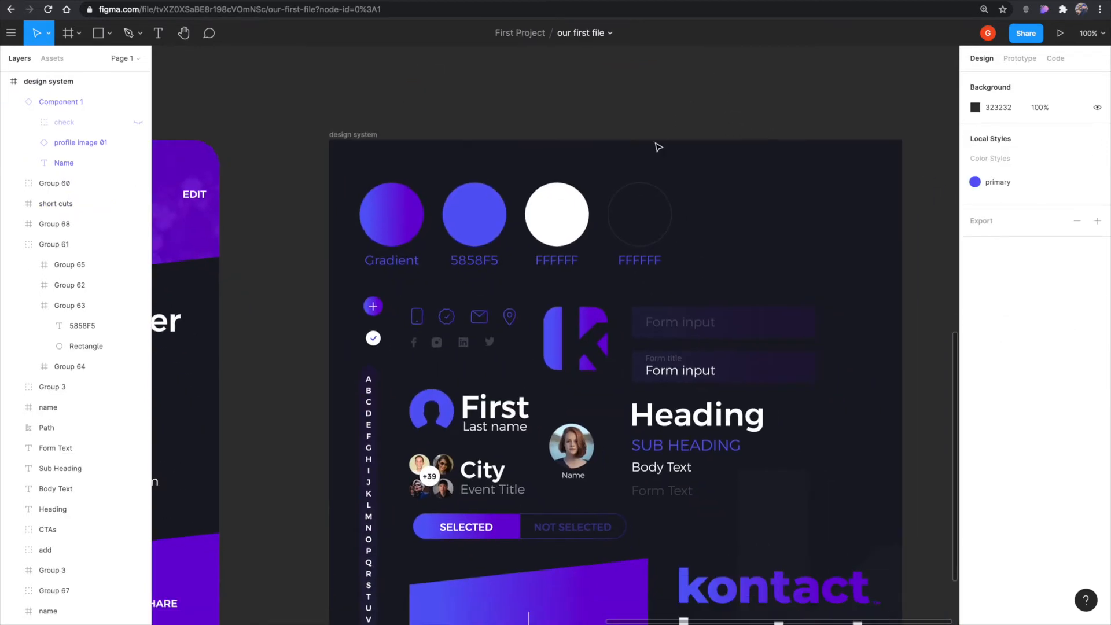
click(569, 207)
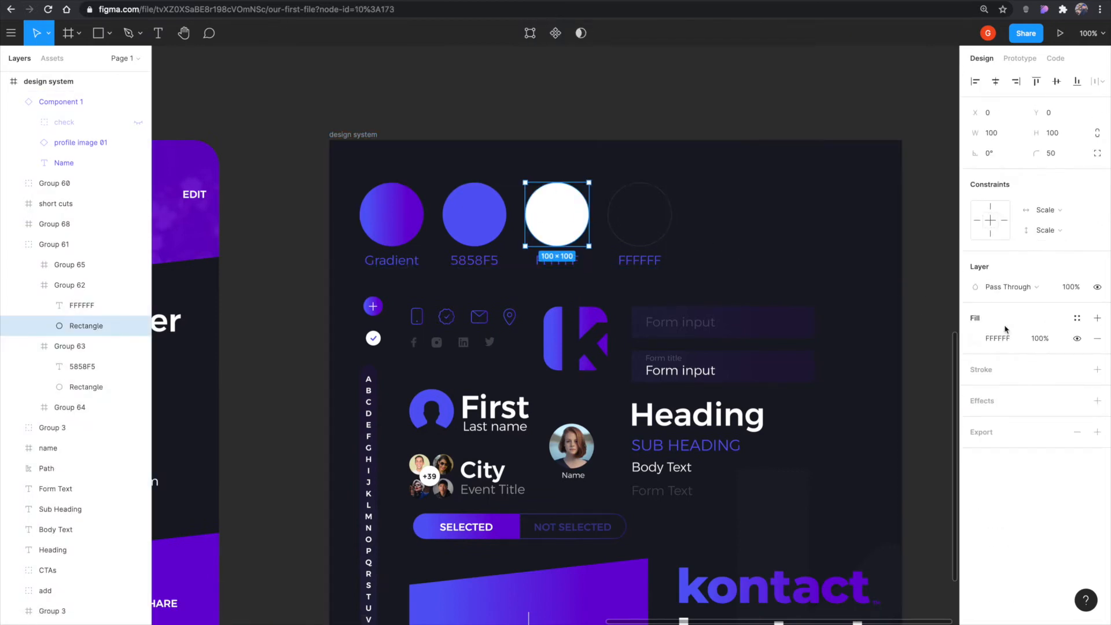
click(1077, 318)
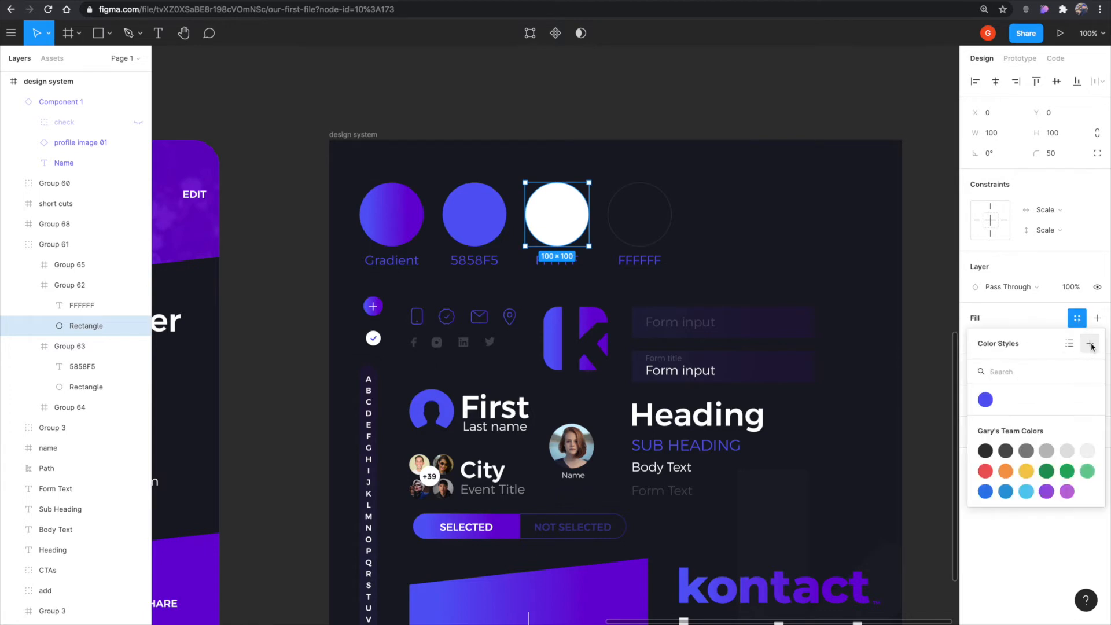
click(1090, 346)
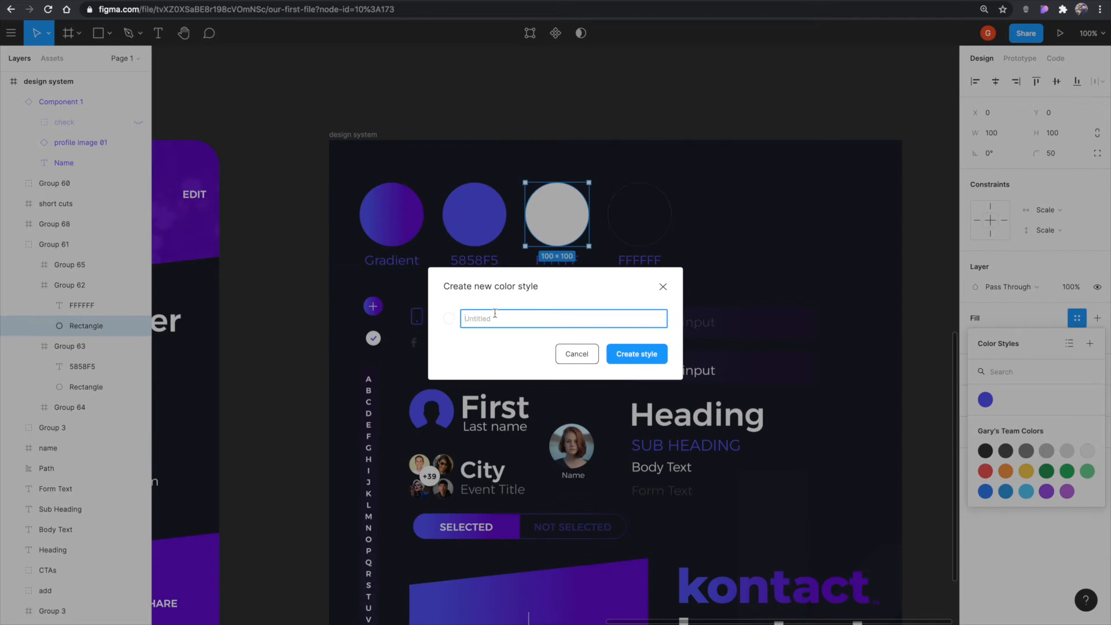
click(628, 356)
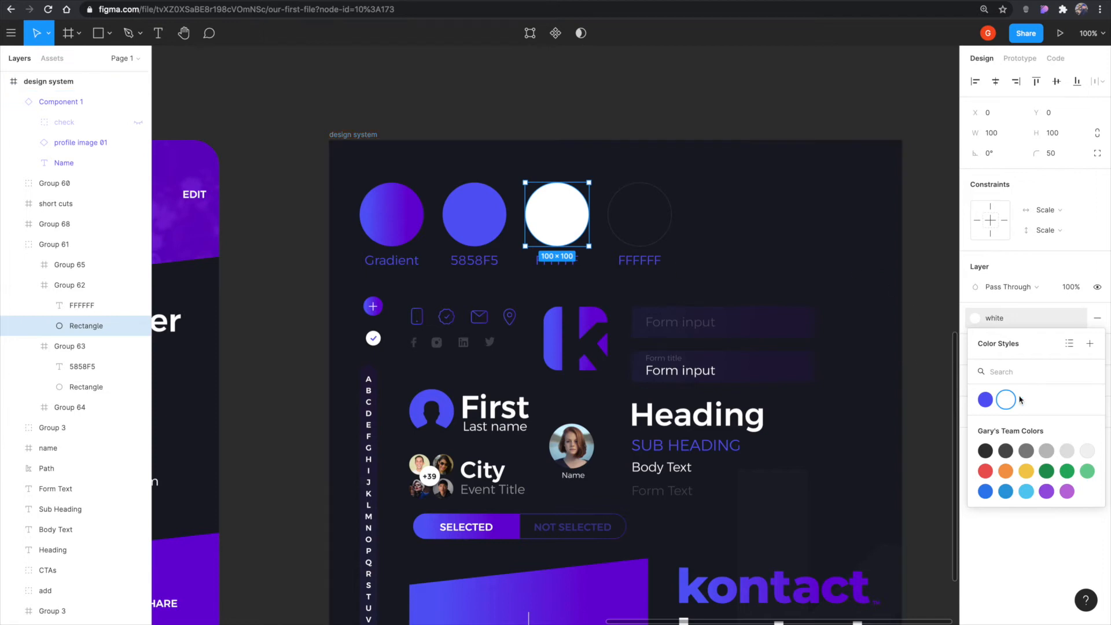
click(802, 251)
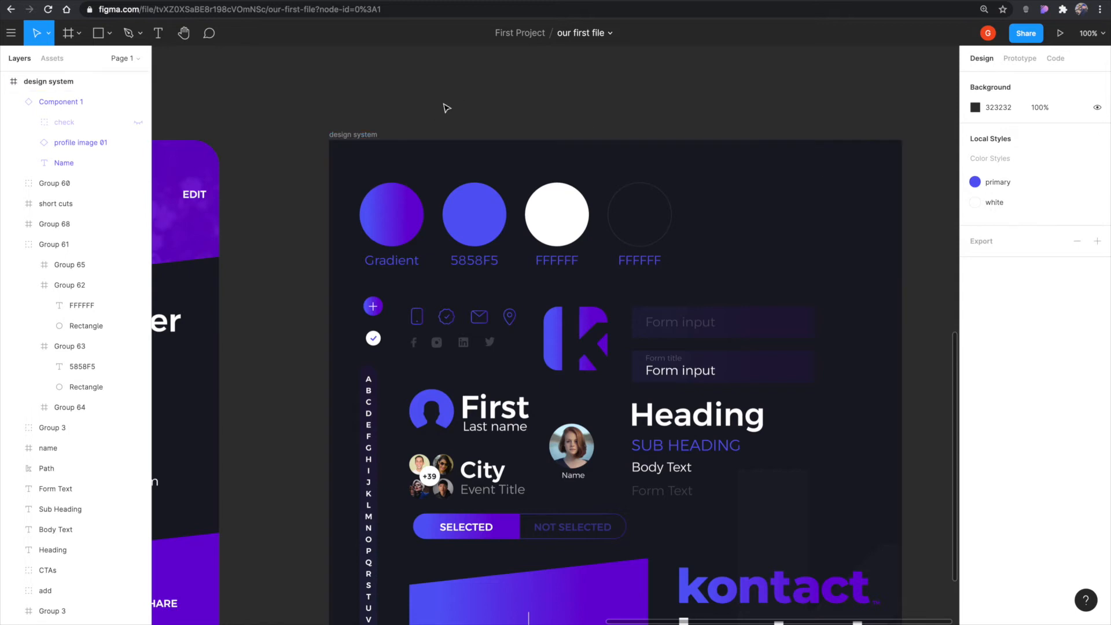
- Create a color style named "gradient" from the linear fill of the Gradient circle in the design system frame
click(397, 208)
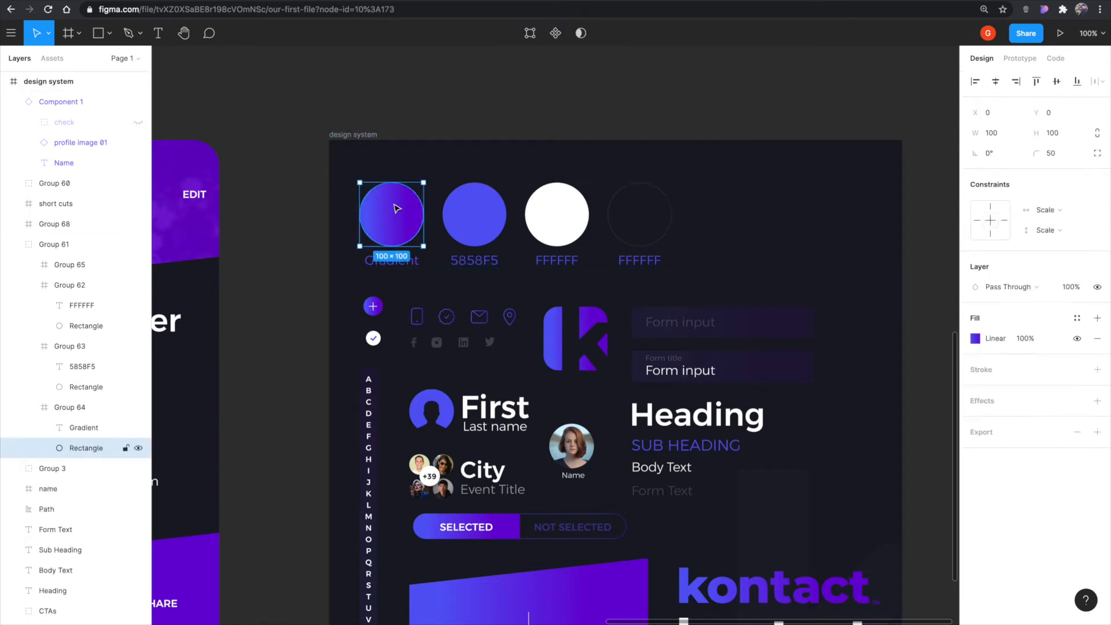
click(384, 132)
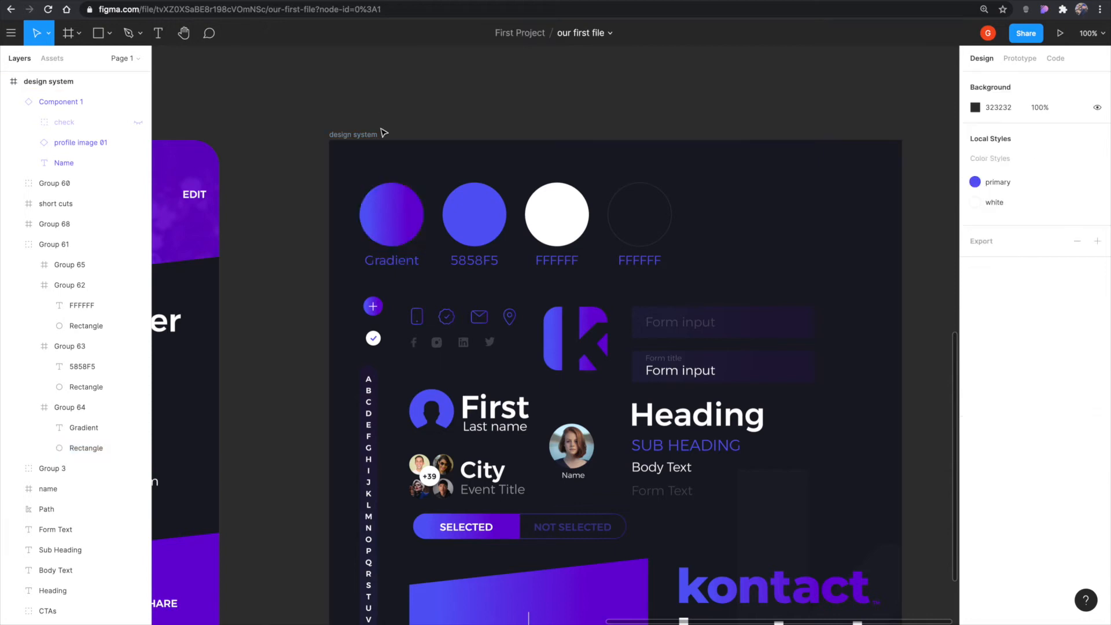
click(388, 213)
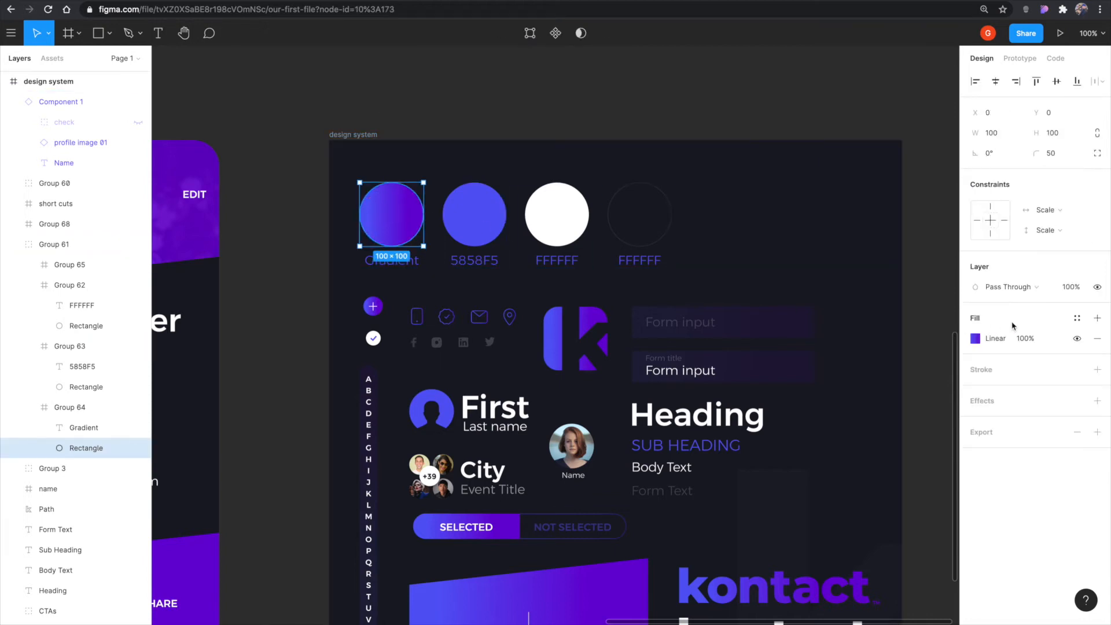
click(1077, 319)
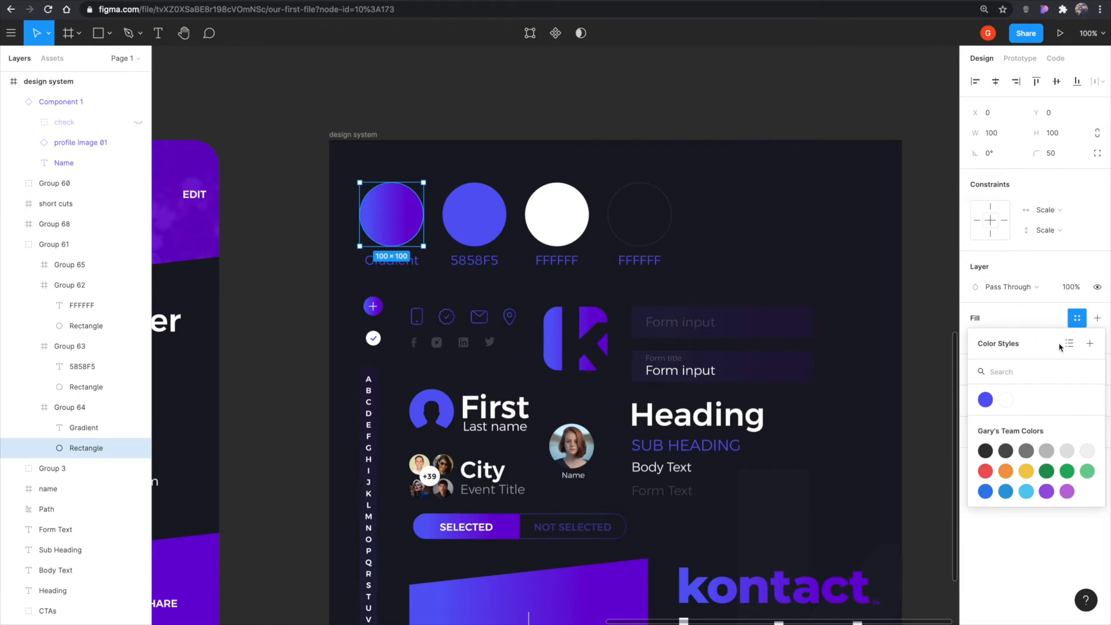
click(1090, 345)
click(491, 319)
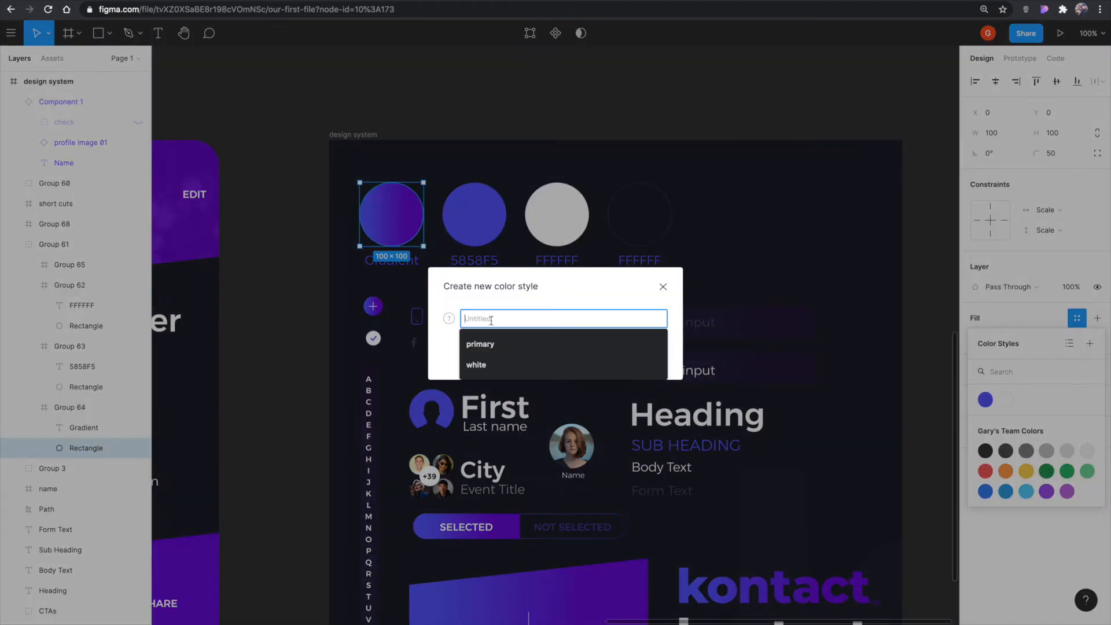
text(gradient)
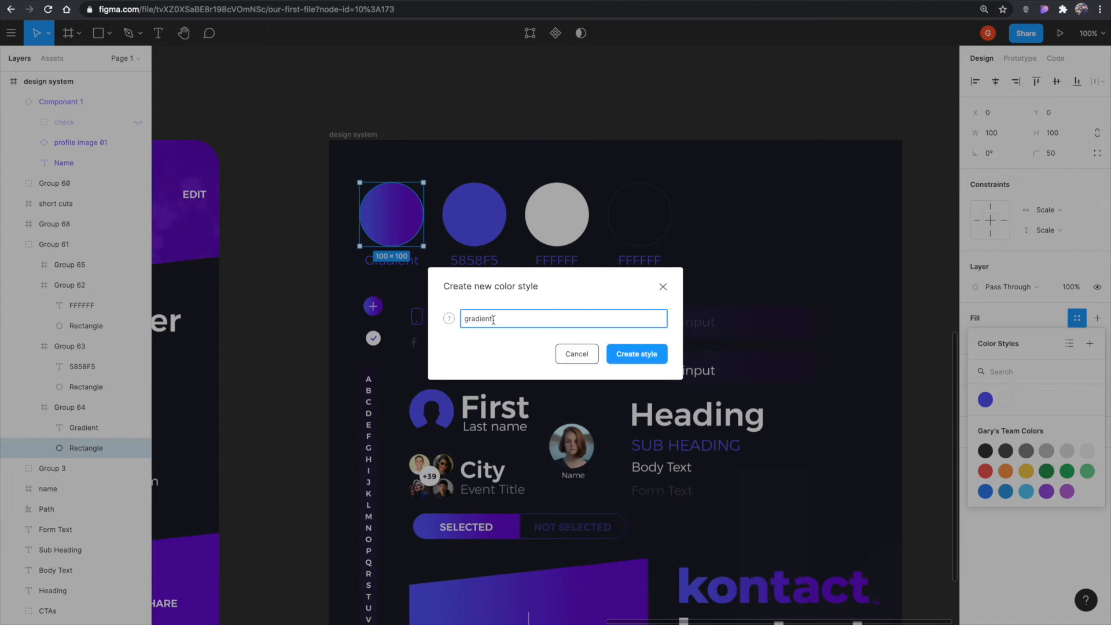
click(515, 348)
click(632, 355)
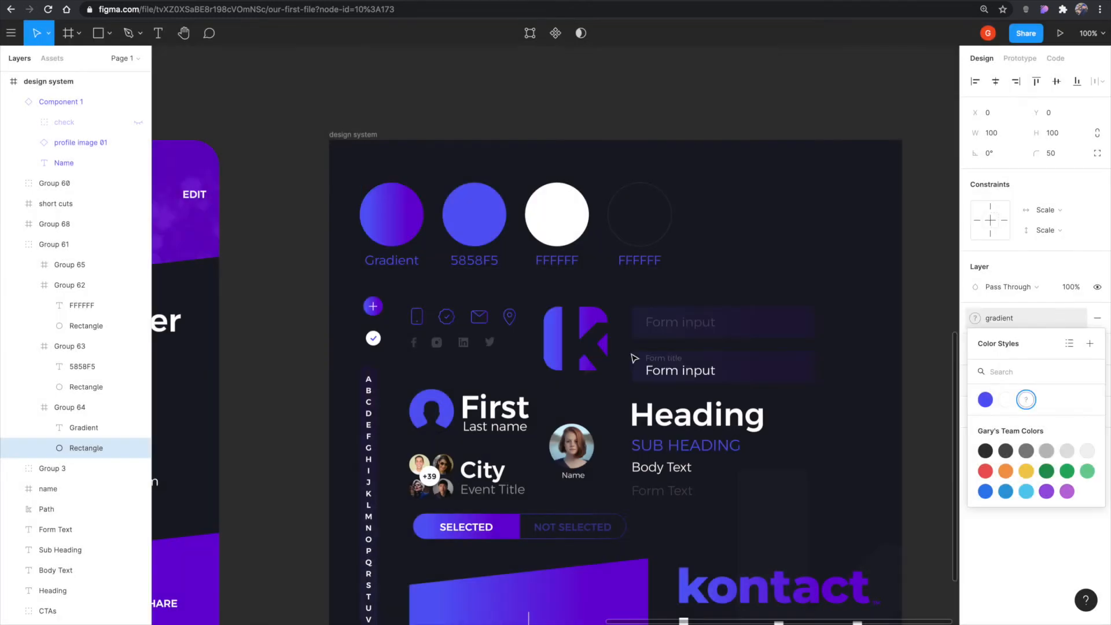
click(740, 92)
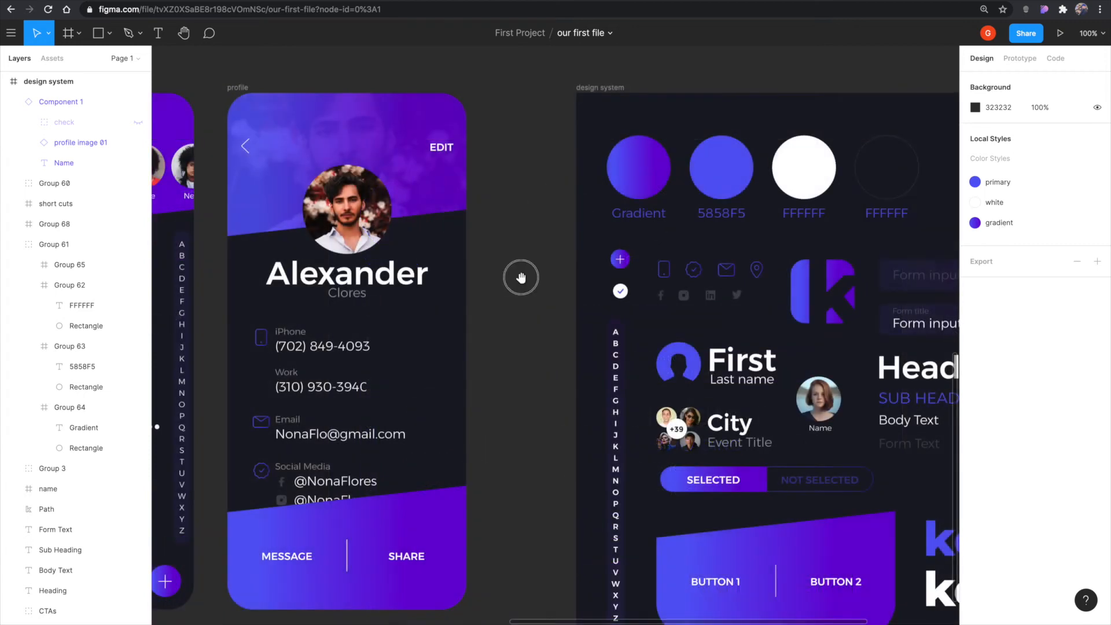
- Apply the gradient color style to the quick contact background in the design frame and the footer box in the profile frame
drag(521, 280, 869, 268)
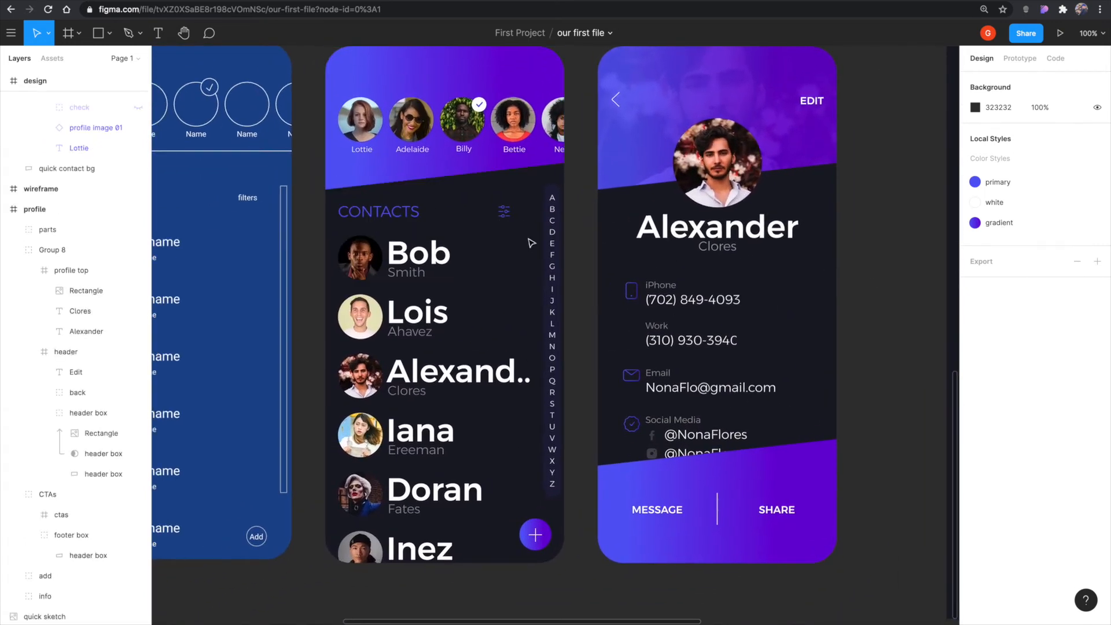
click(346, 176)
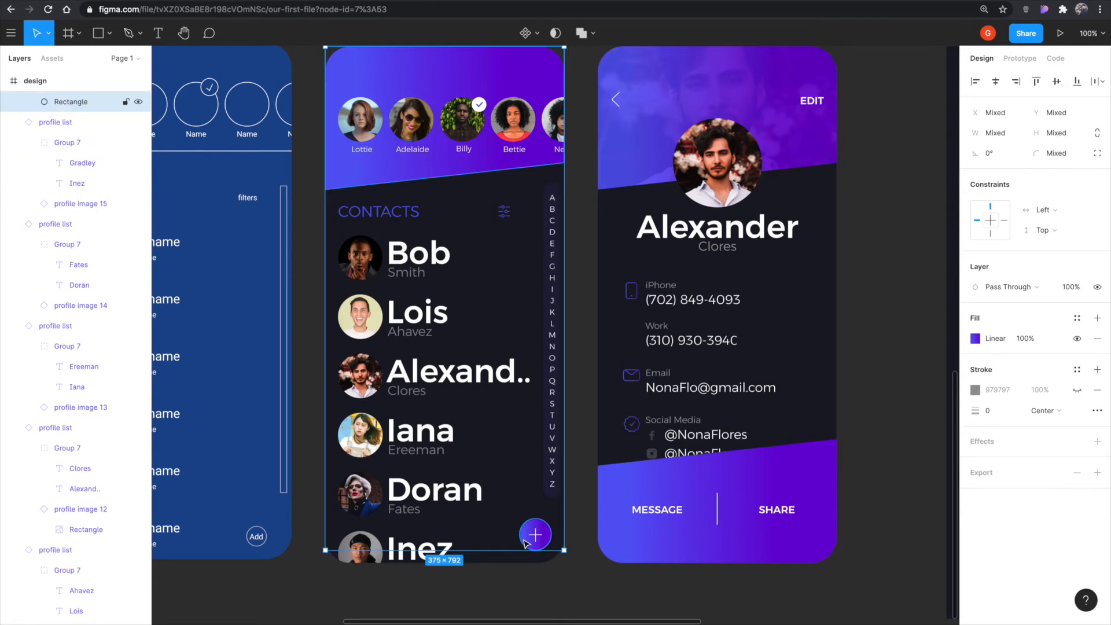
shift+click(613, 548)
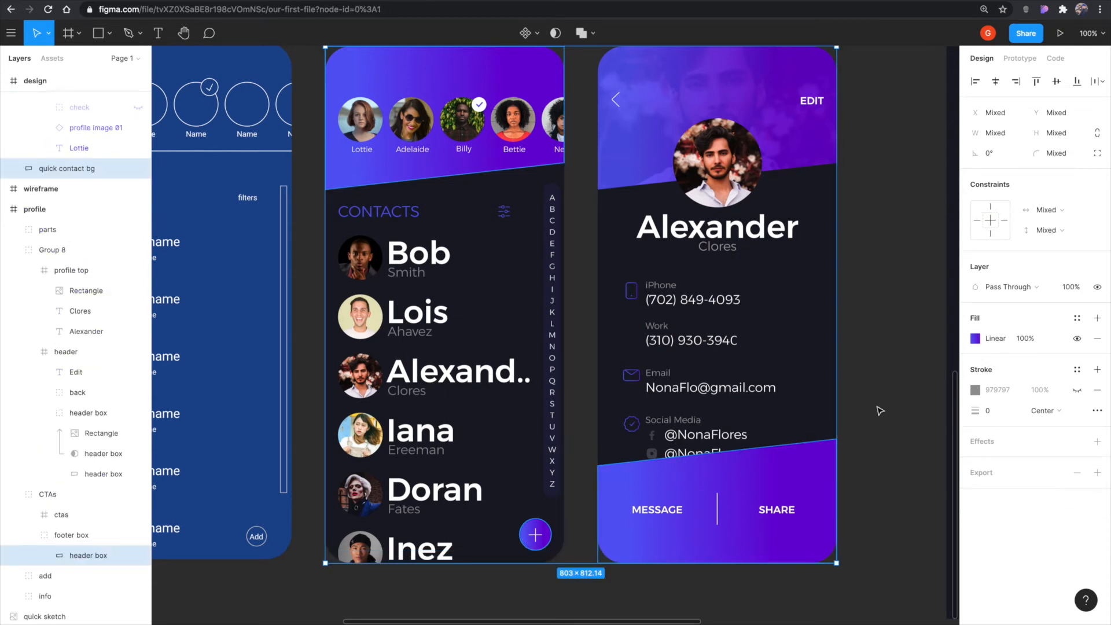
click(1077, 319)
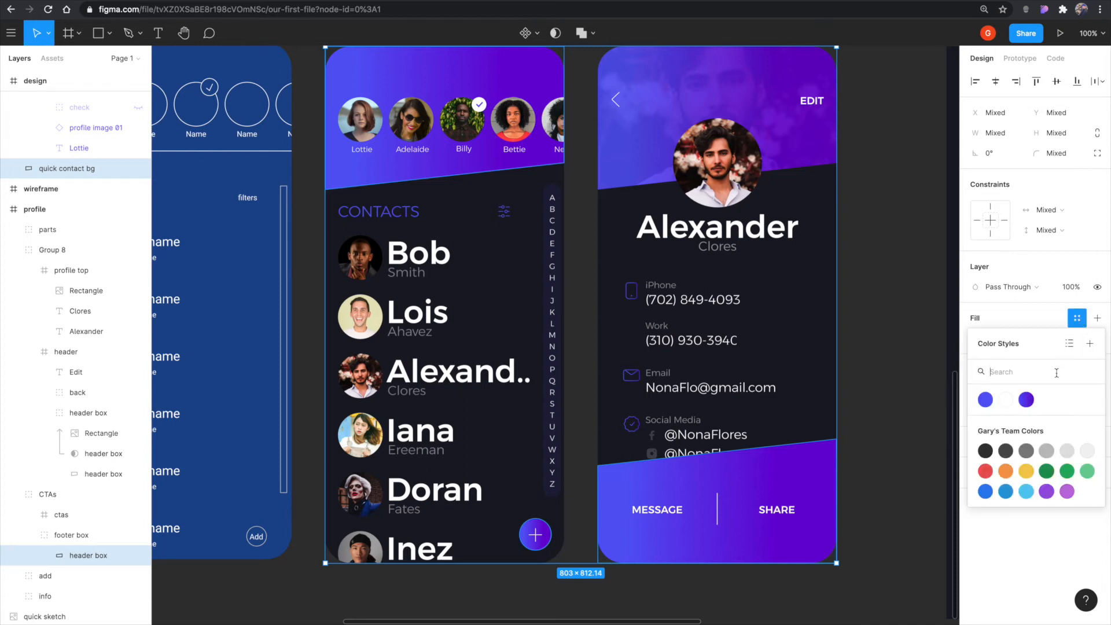
click(1026, 401)
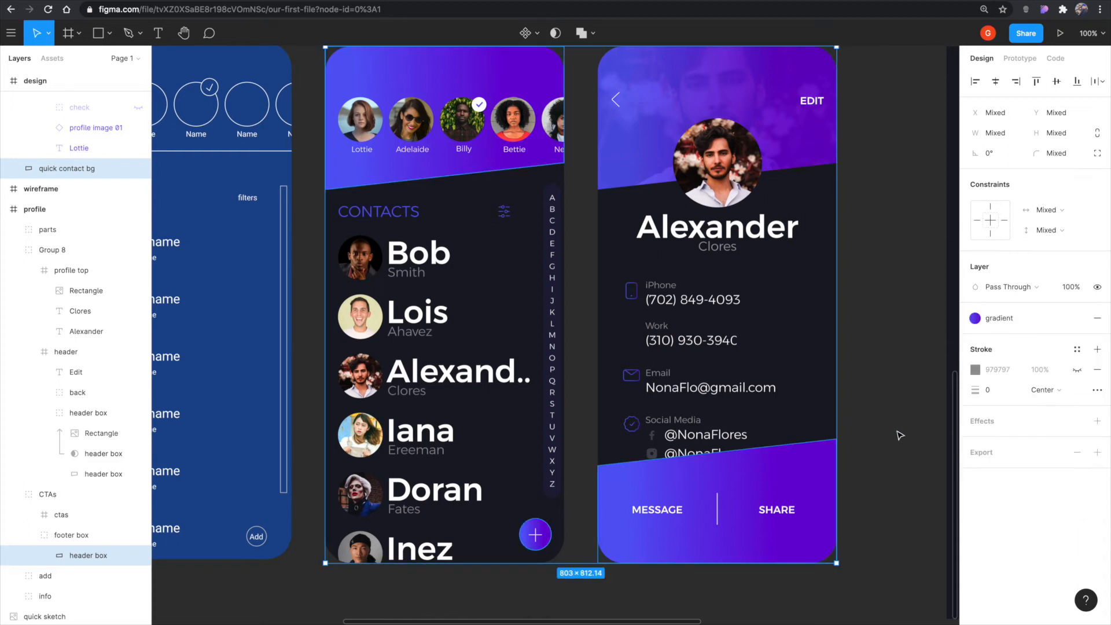
click(628, 602)
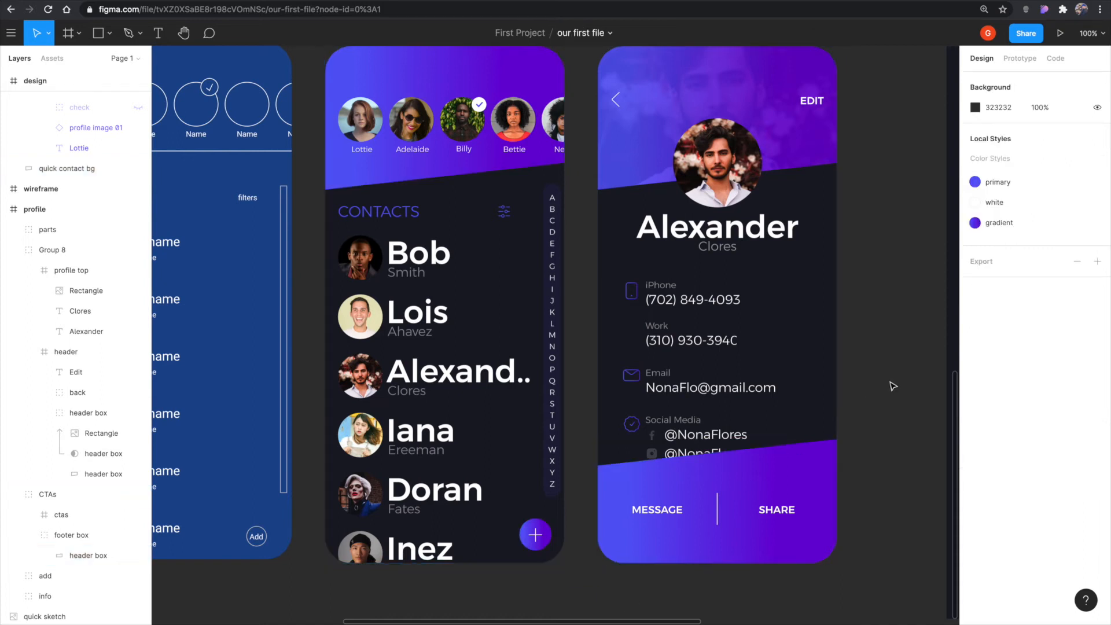
- Open the gradient color style for editing and try recoloring its linear fill
drag(877, 283, 849, 288)
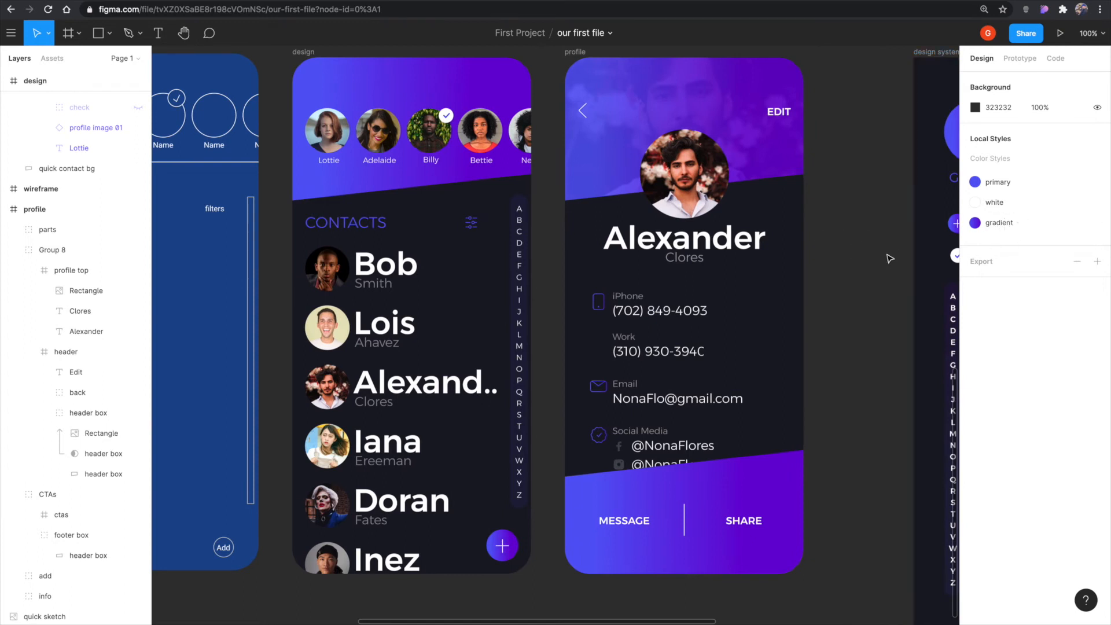
click(1097, 225)
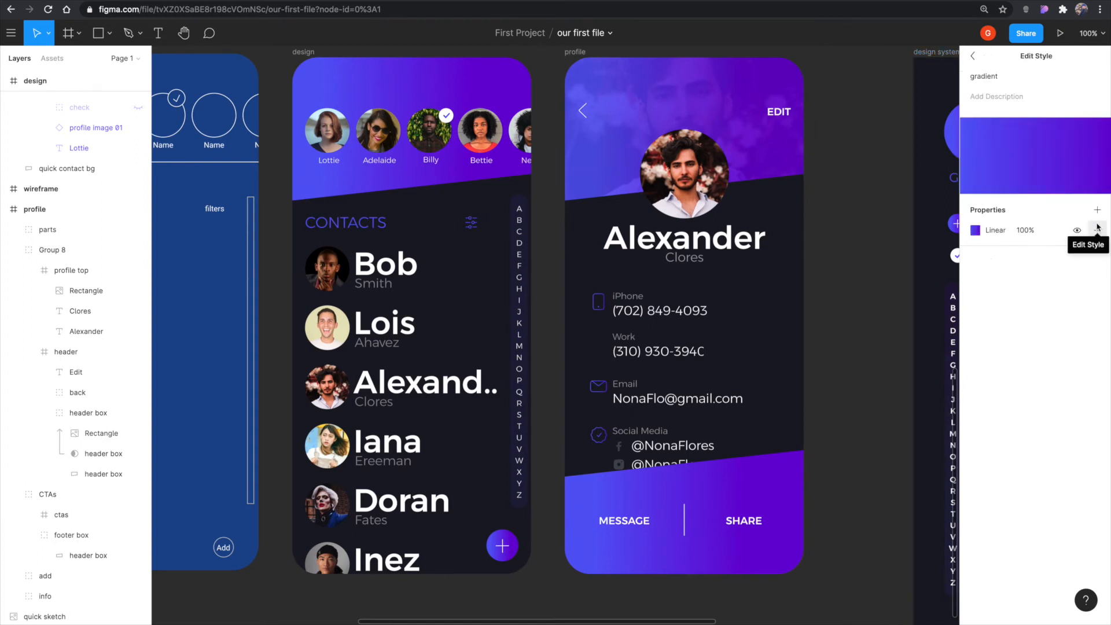
click(976, 230)
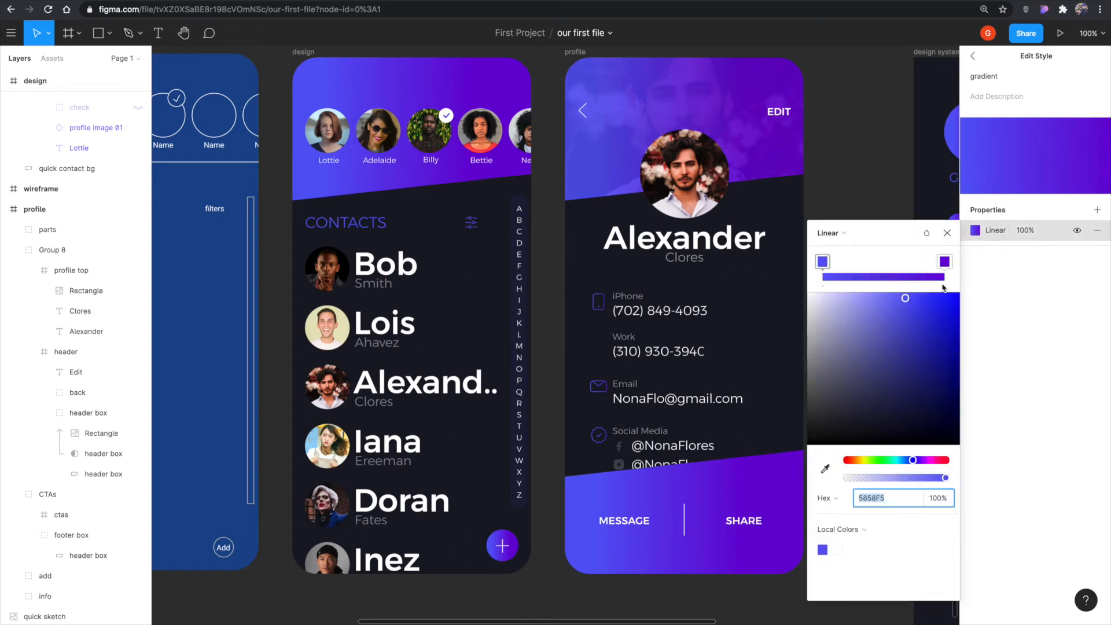
drag(906, 309, 831, 360)
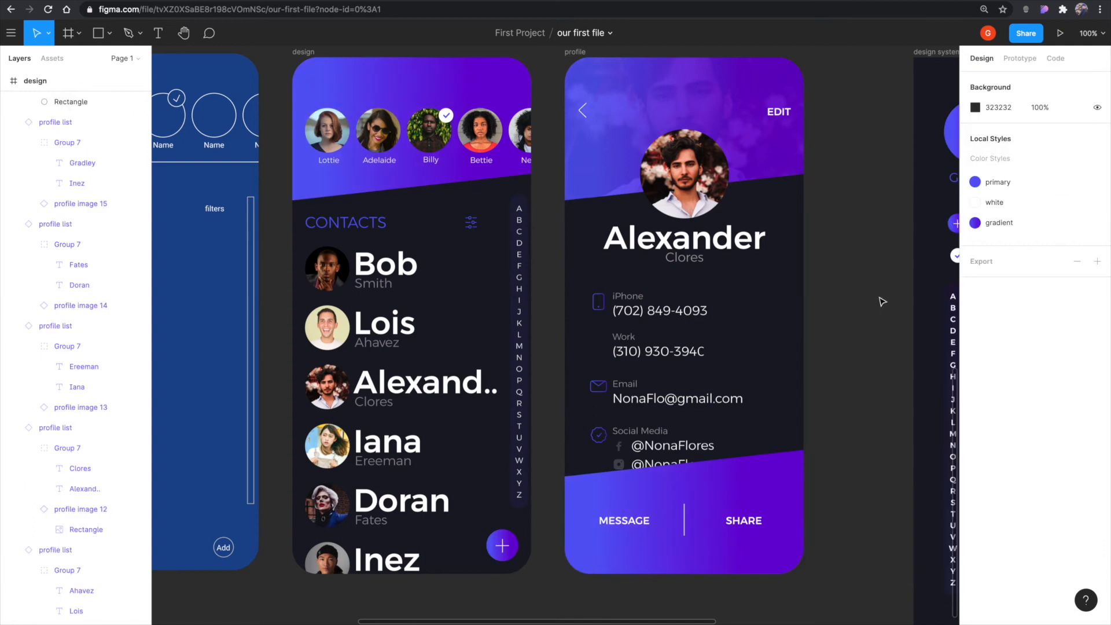
- Create a text style named "H1" from the "First" text in the design system frame
drag(878, 300, 713, 321)
drag(848, 264, 669, 299)
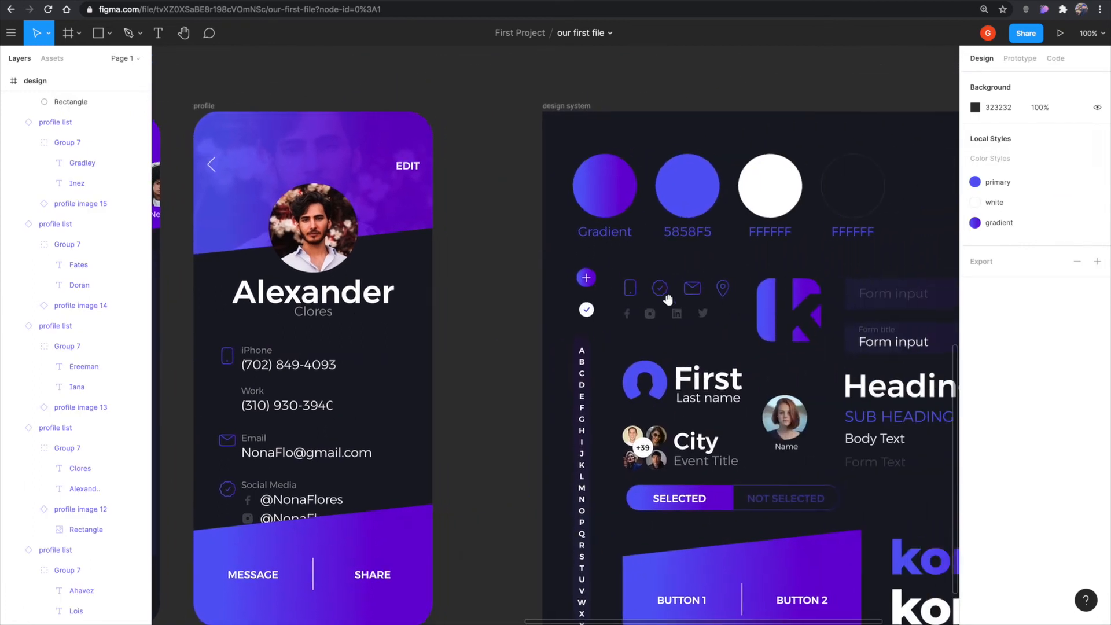
drag(770, 376, 546, 345)
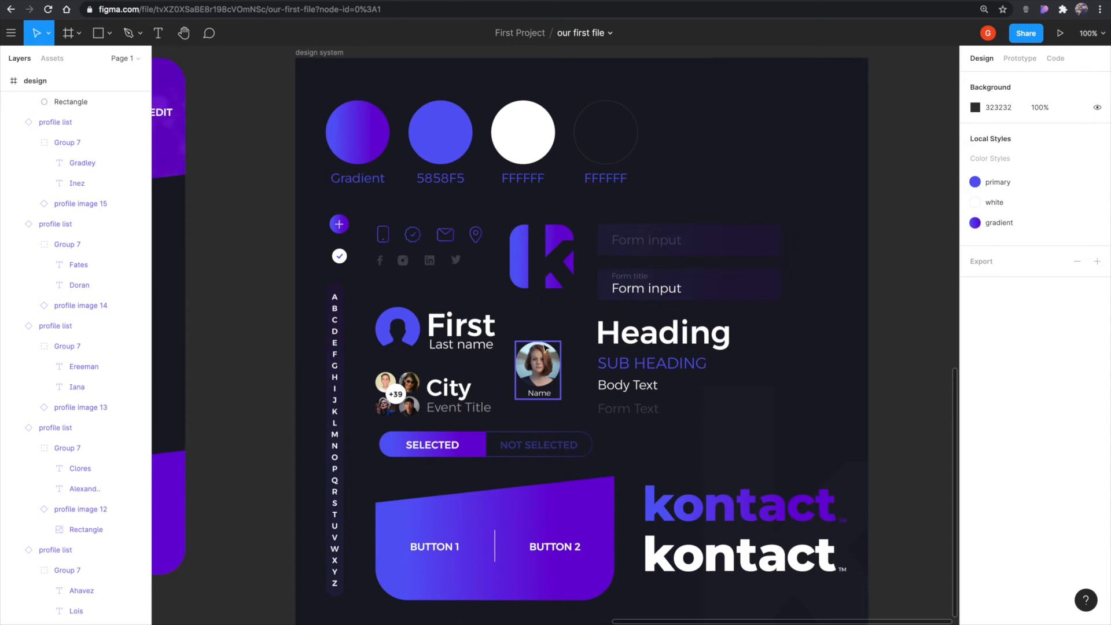
click(467, 322)
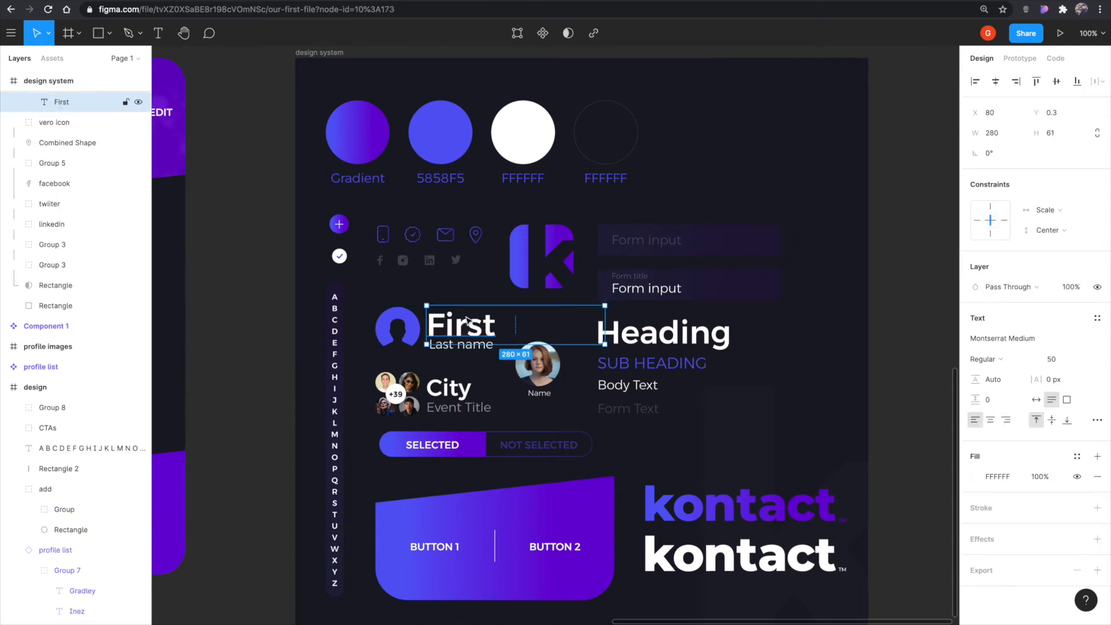
click(1099, 319)
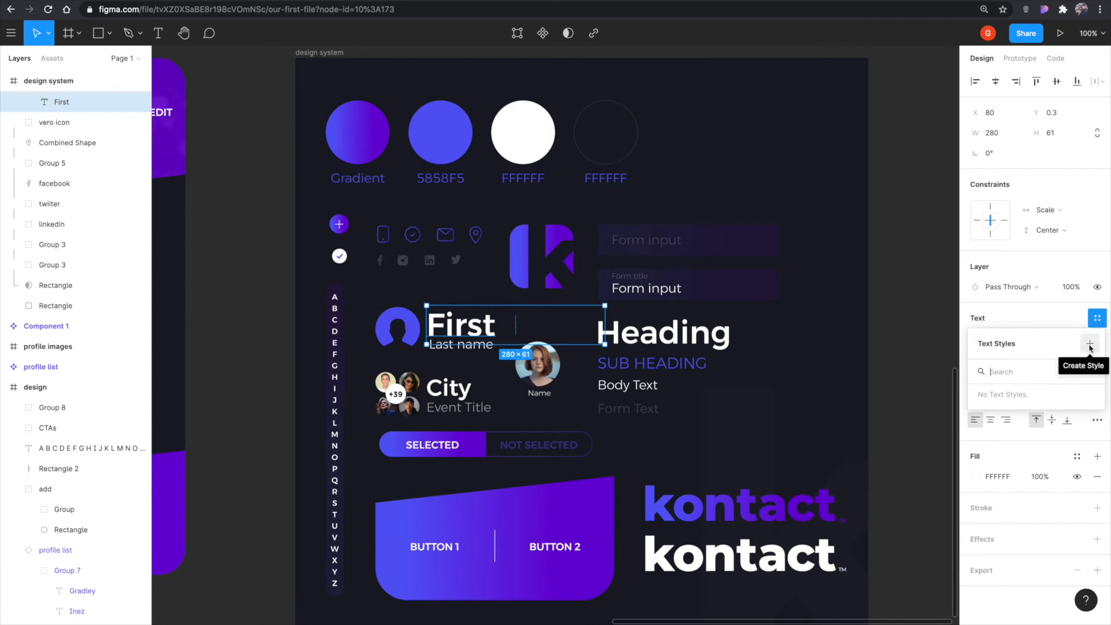
click(1090, 346)
click(491, 321)
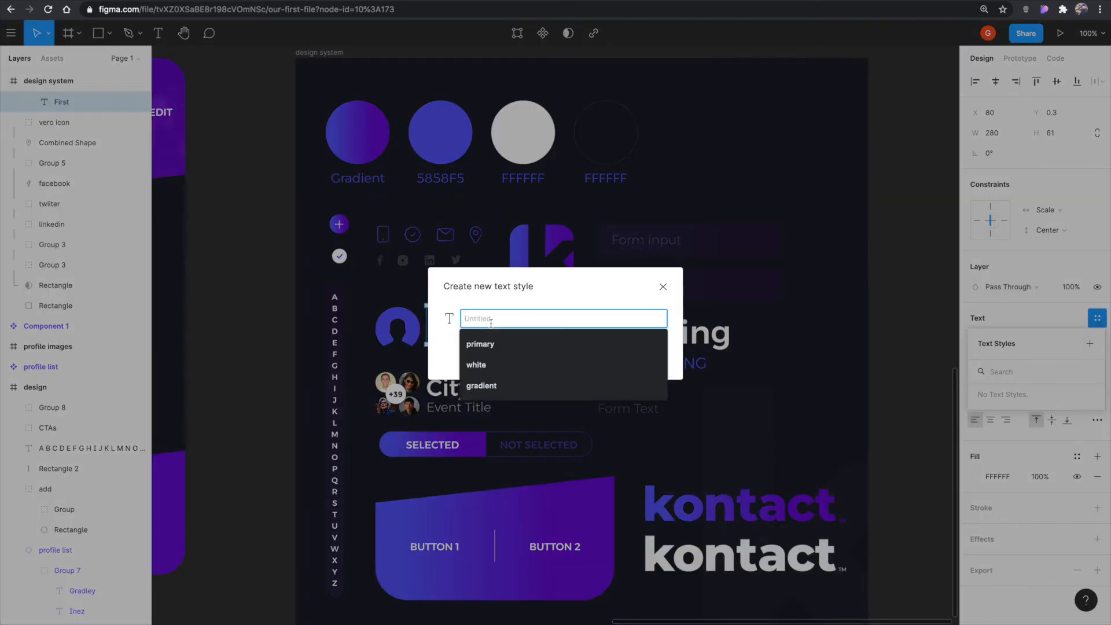
text(H1)
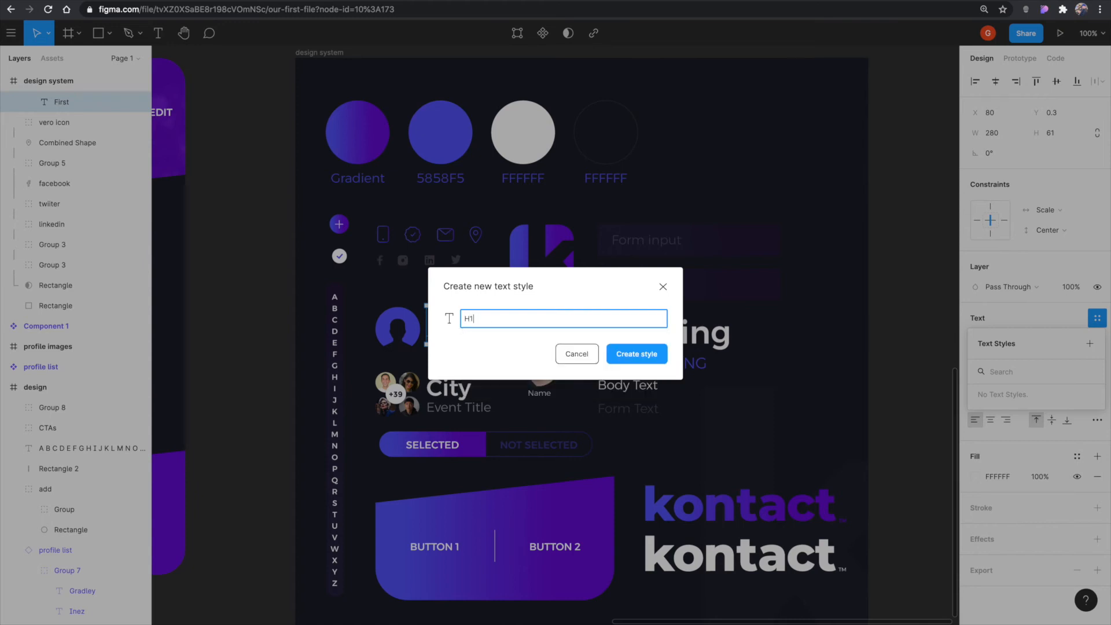
click(643, 354)
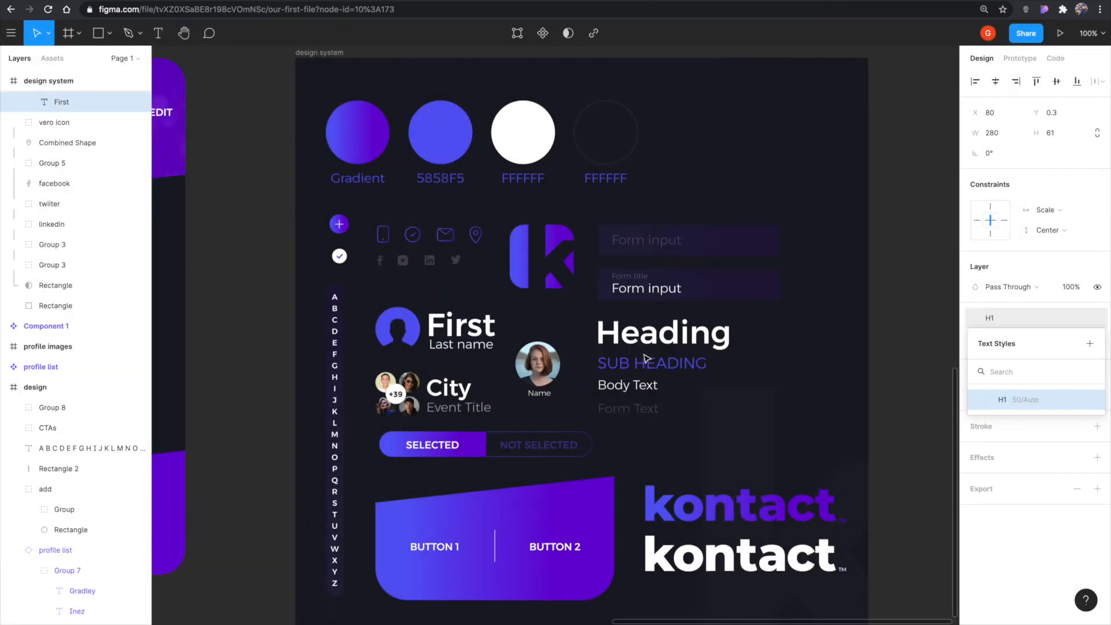
click(884, 338)
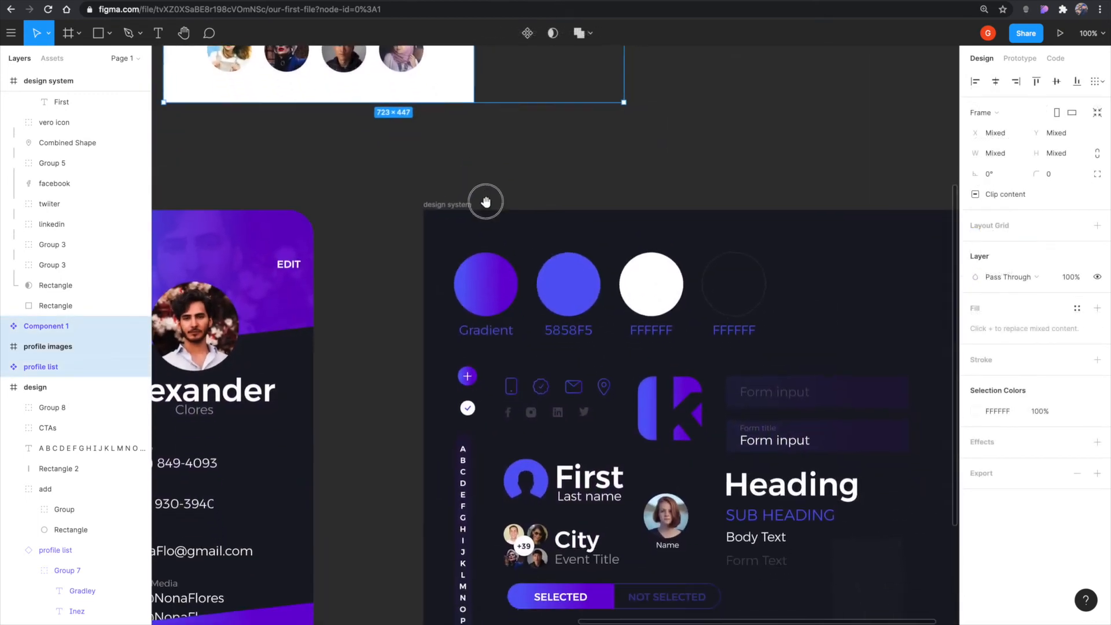
- Apply the H1 text style to the "First" text in the main profile list component beside the profile images frame
drag(486, 202, 520, 451)
click(688, 228)
drag(687, 228, 681, 317)
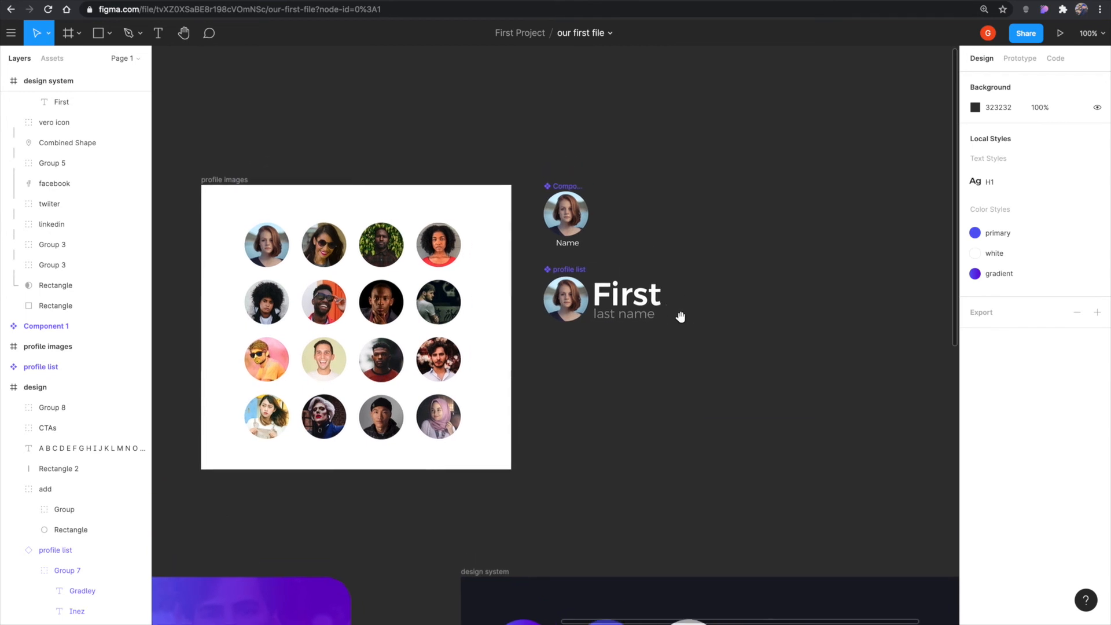
double_click(627, 295)
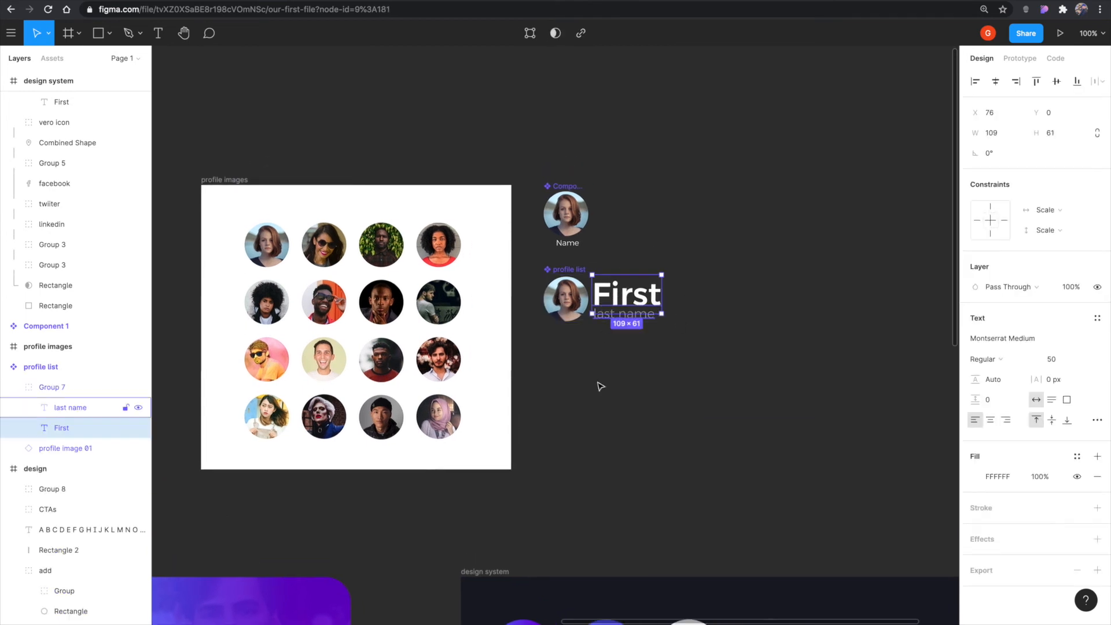
drag(637, 393, 766, 260)
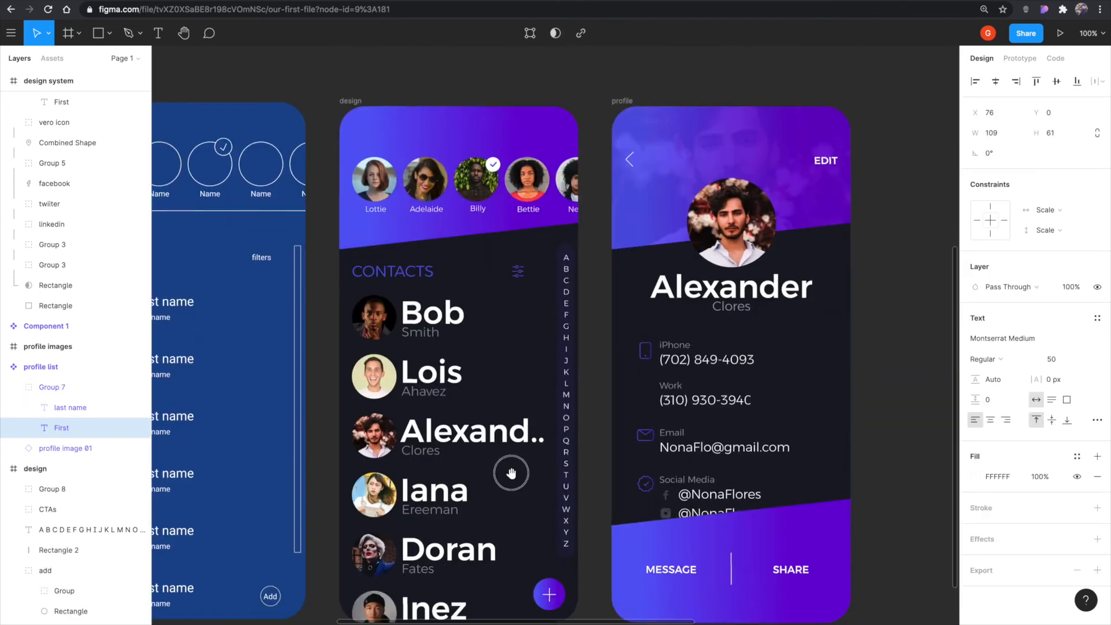
drag(511, 472, 507, 396)
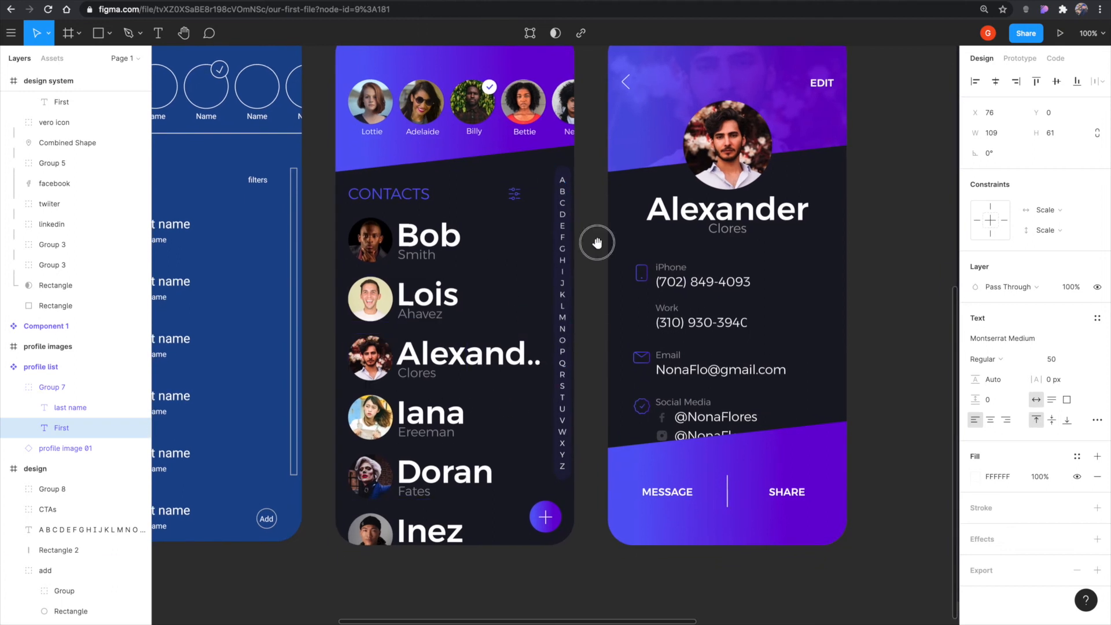
drag(598, 243, 526, 414)
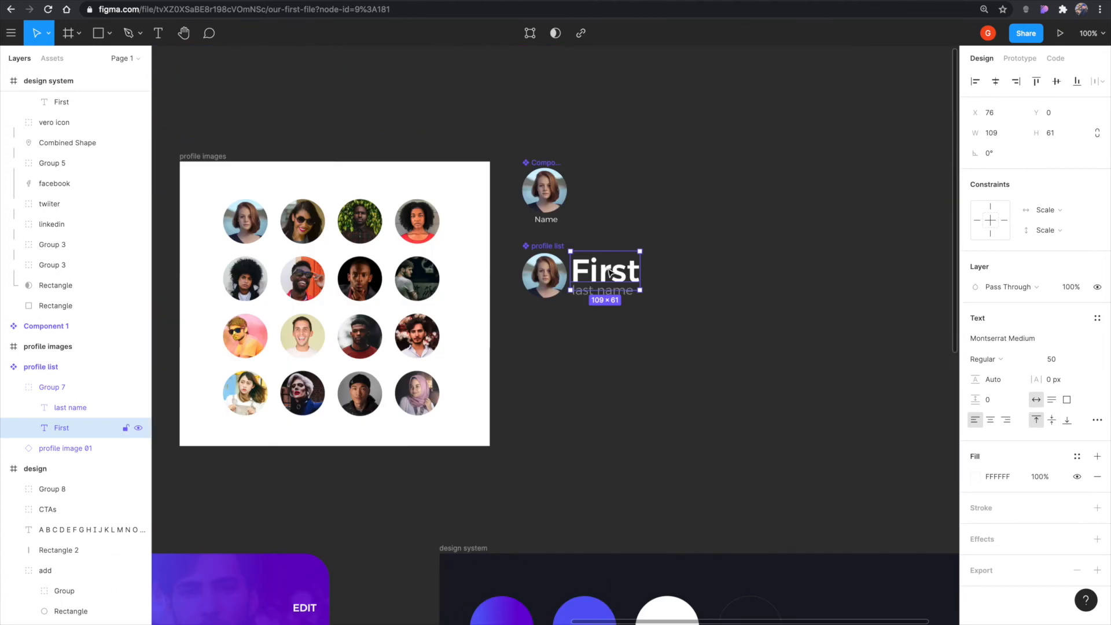
click(1096, 318)
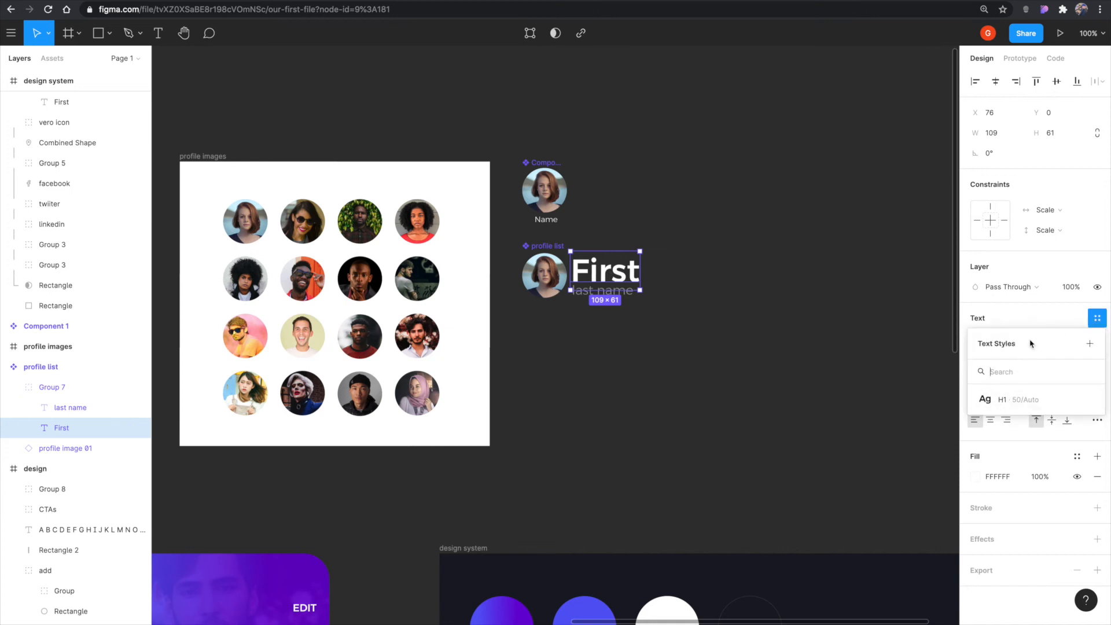
click(1003, 405)
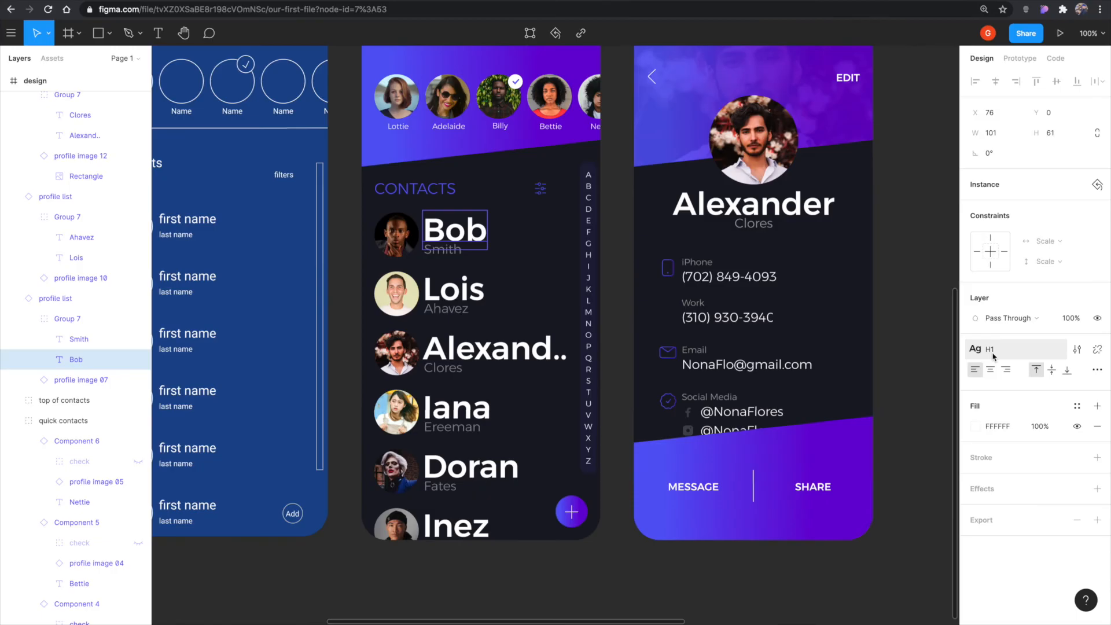
click(821, 162)
- Set the opacity of the "Last name" text in the design system frame to 50%
drag(805, 161, 254, 275)
drag(406, 275, 312, 260)
drag(604, 299, 431, 212)
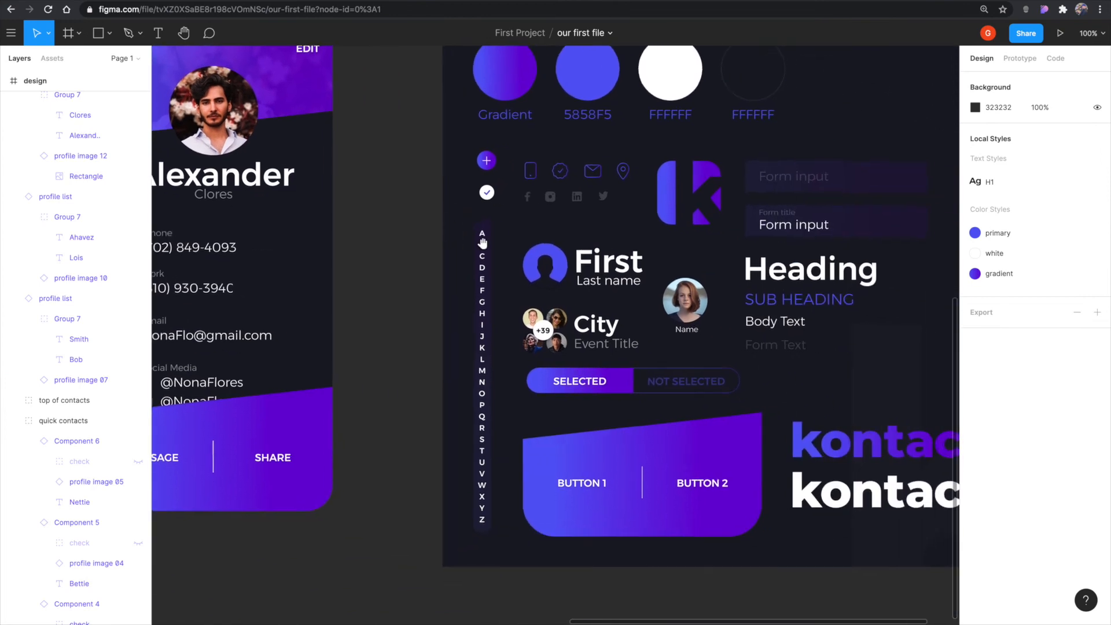
click(606, 284)
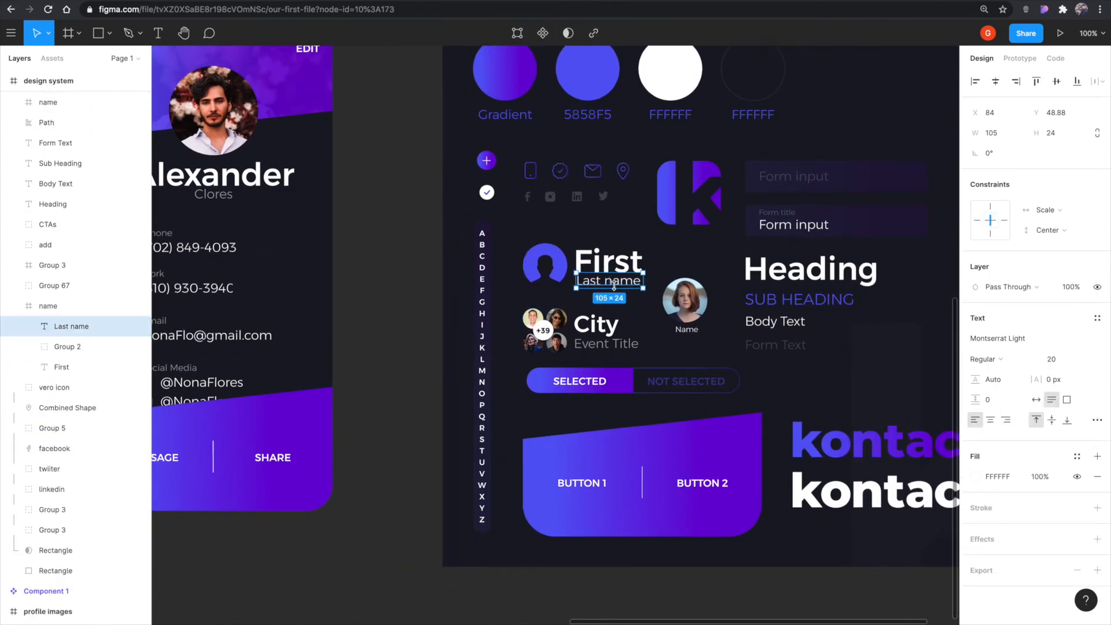
key(5)
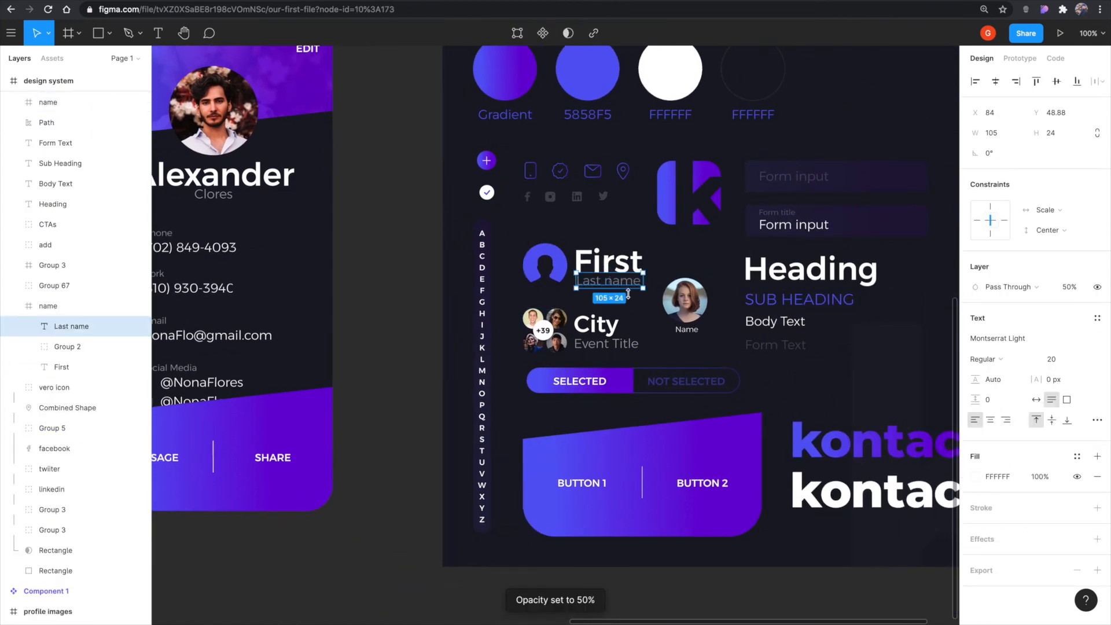
- Create a text style named "h2" from the "Last name" text in the design system frame
click(1096, 320)
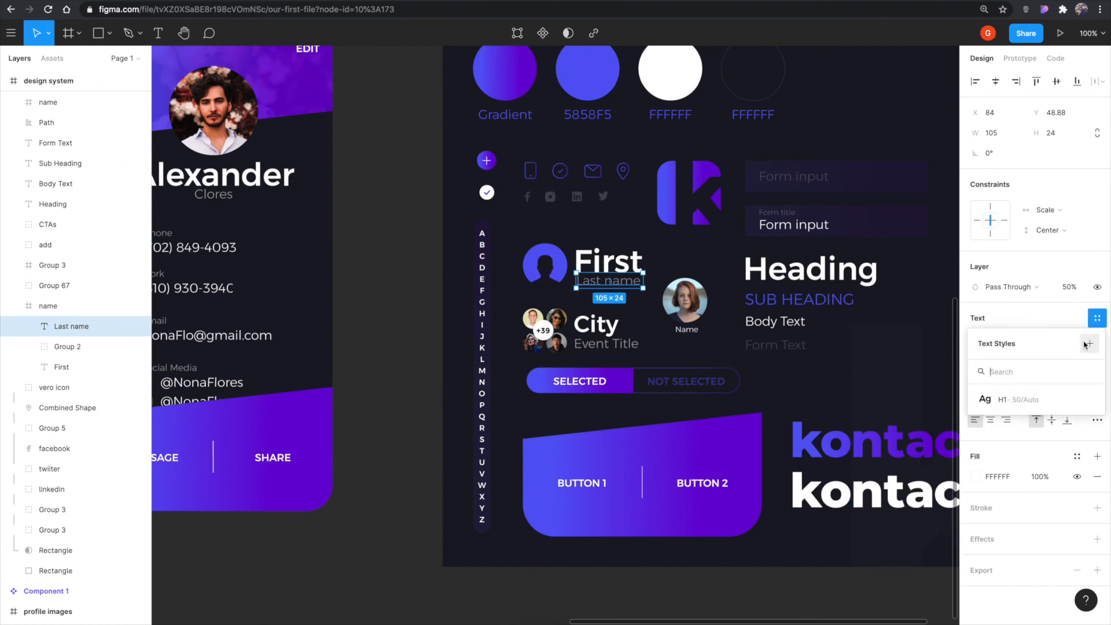
click(1089, 346)
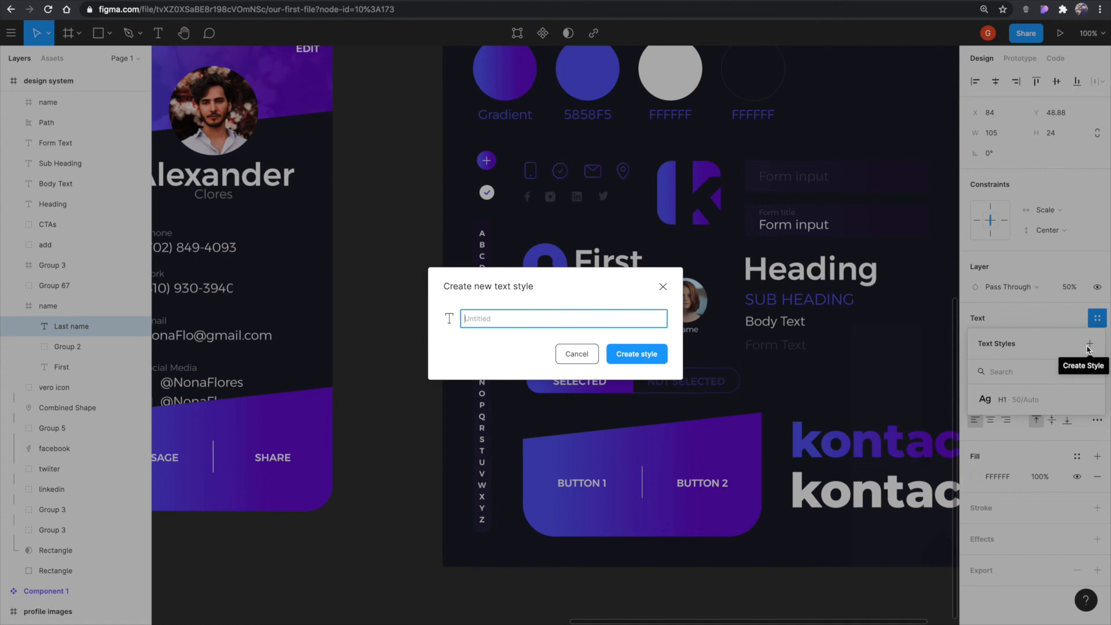
click(488, 318)
text(h2)
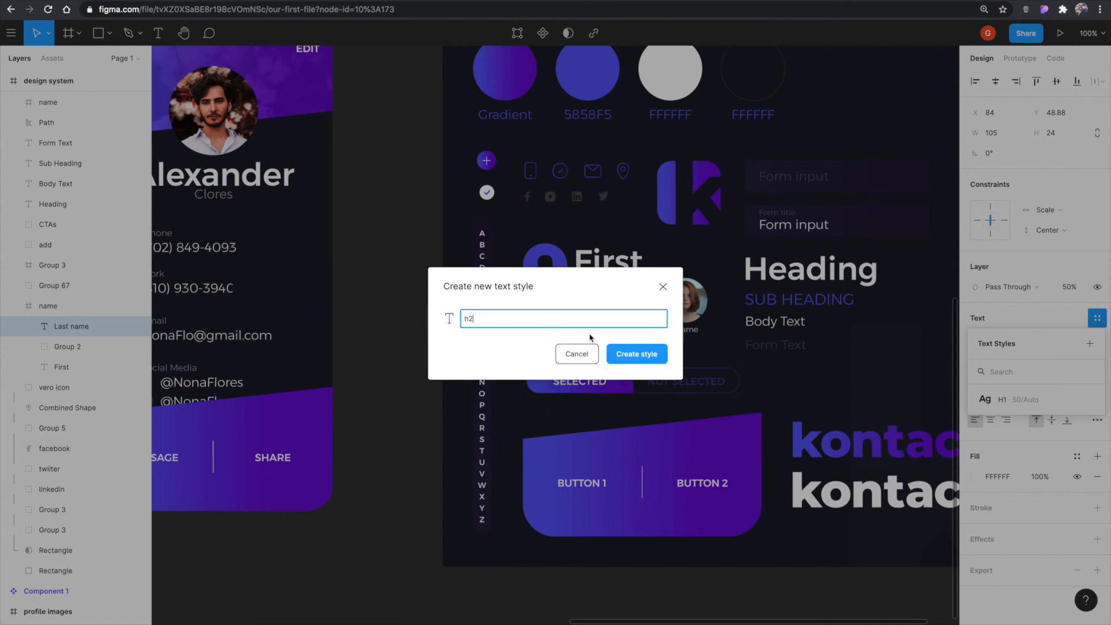
click(621, 353)
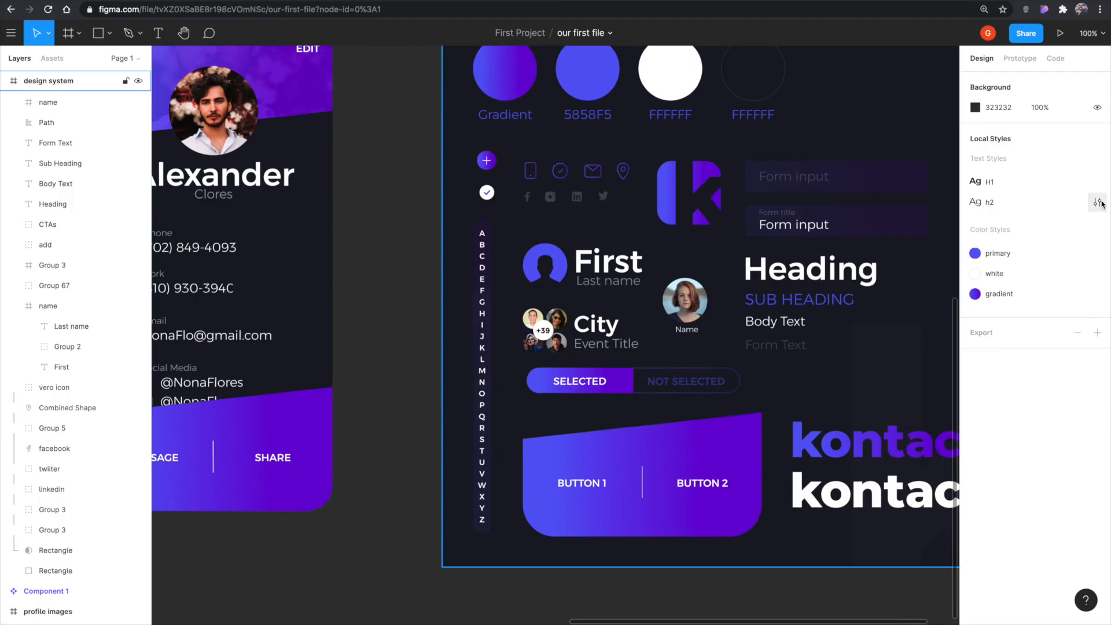
- Rename the h2 text style to "H2"
click(1100, 203)
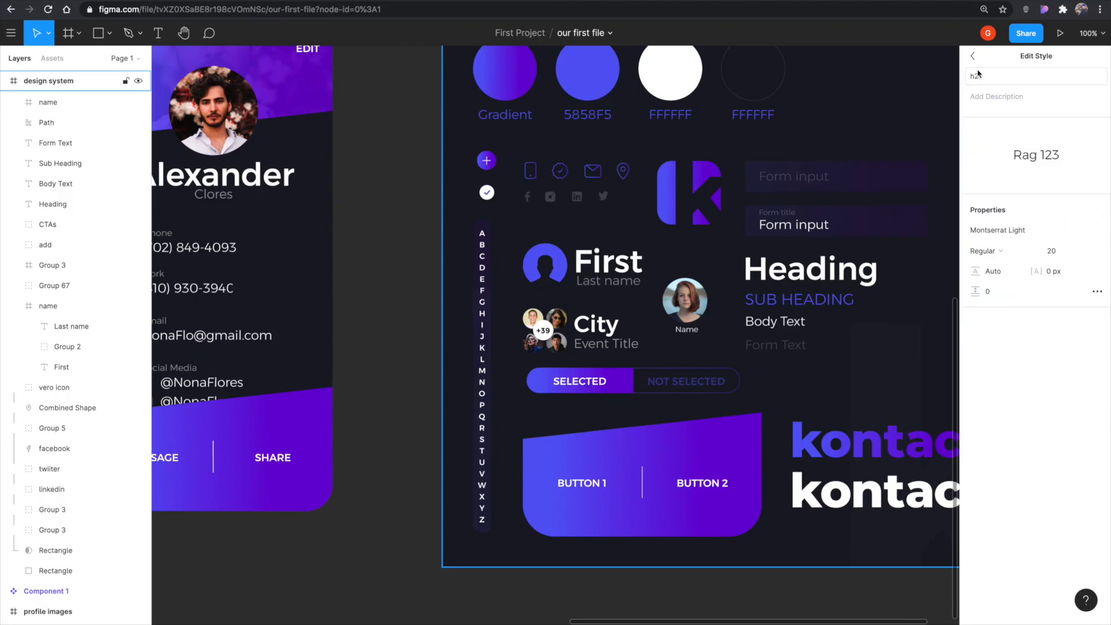
drag(974, 76, 969, 75)
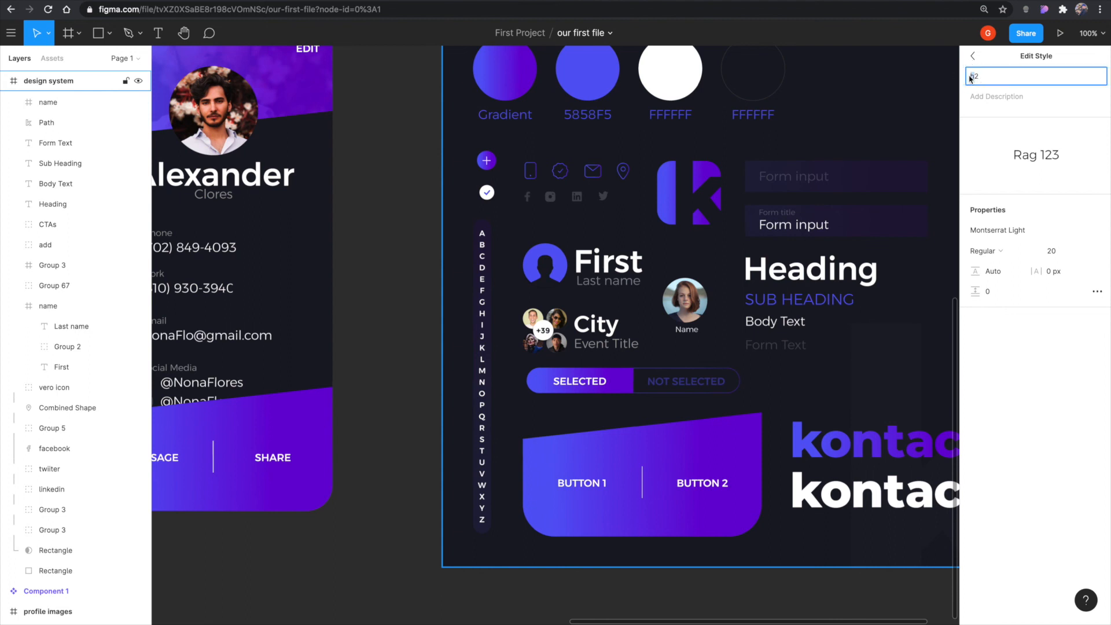
text(H)
click(973, 56)
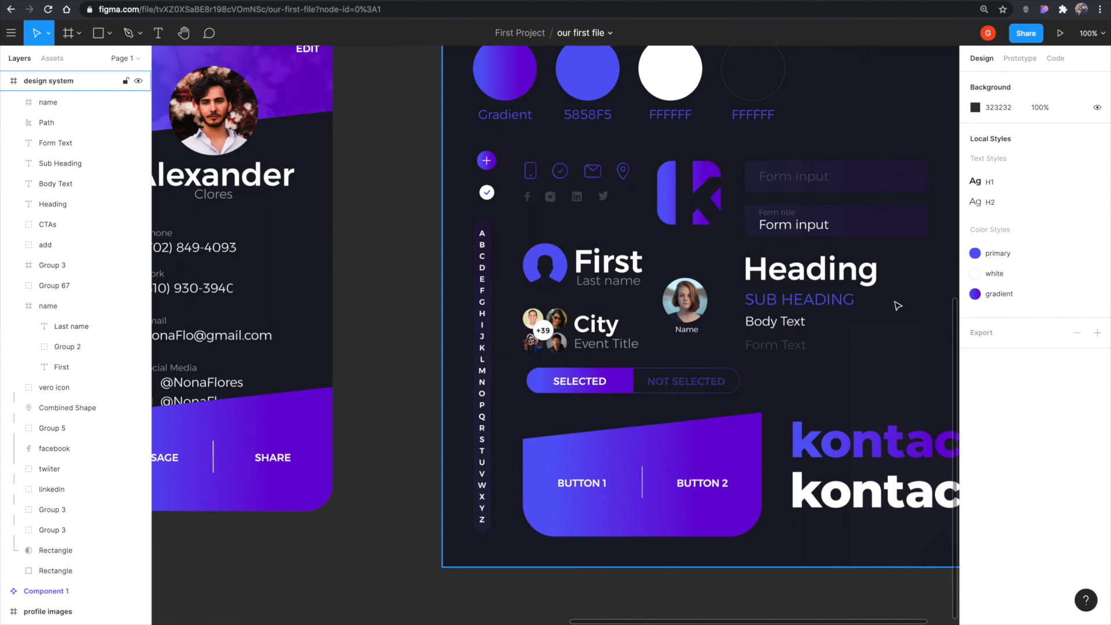
- Apply the H2 text style to the "last name" text in the main profile list component beside the profile images frame
click(815, 352)
drag(695, 338, 888, 417)
drag(748, 367, 597, 228)
drag(722, 234, 754, 444)
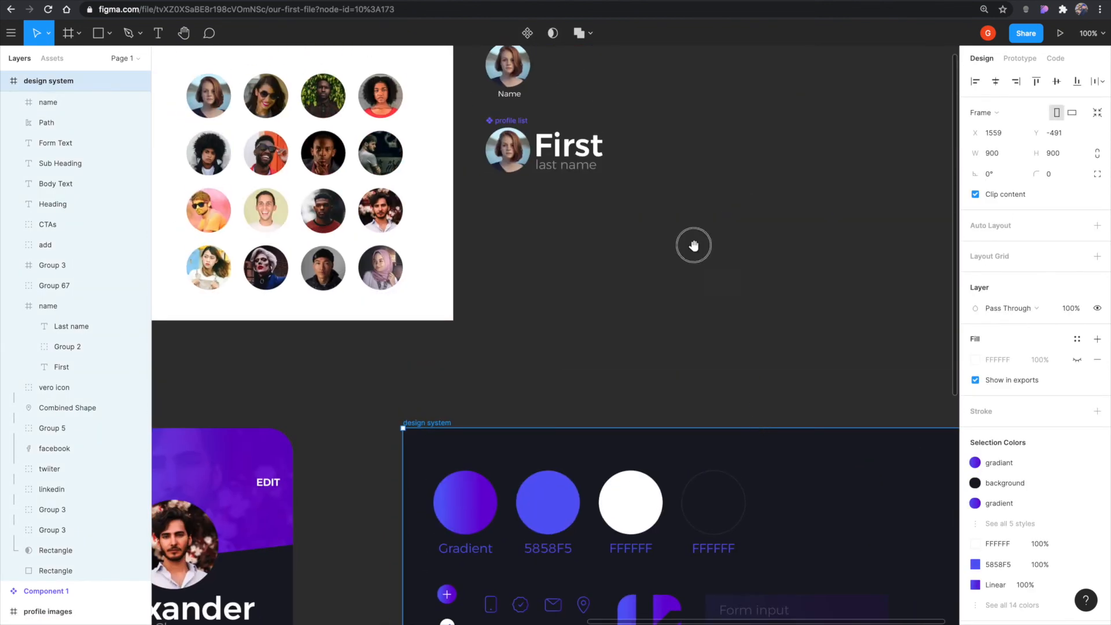
drag(694, 245, 742, 406)
double_click(628, 333)
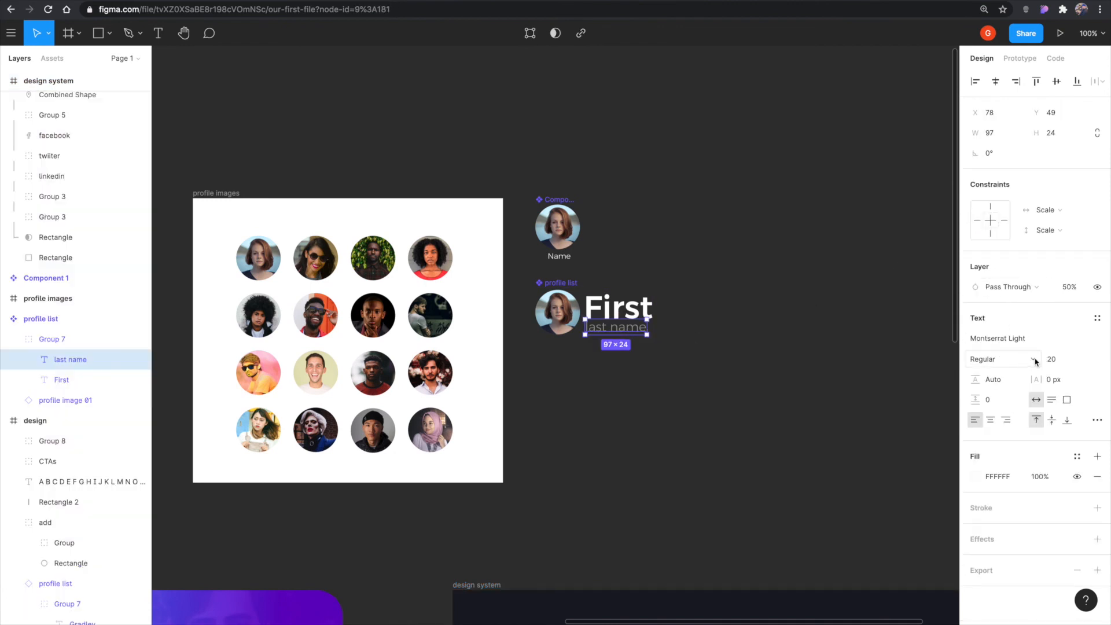
click(1098, 319)
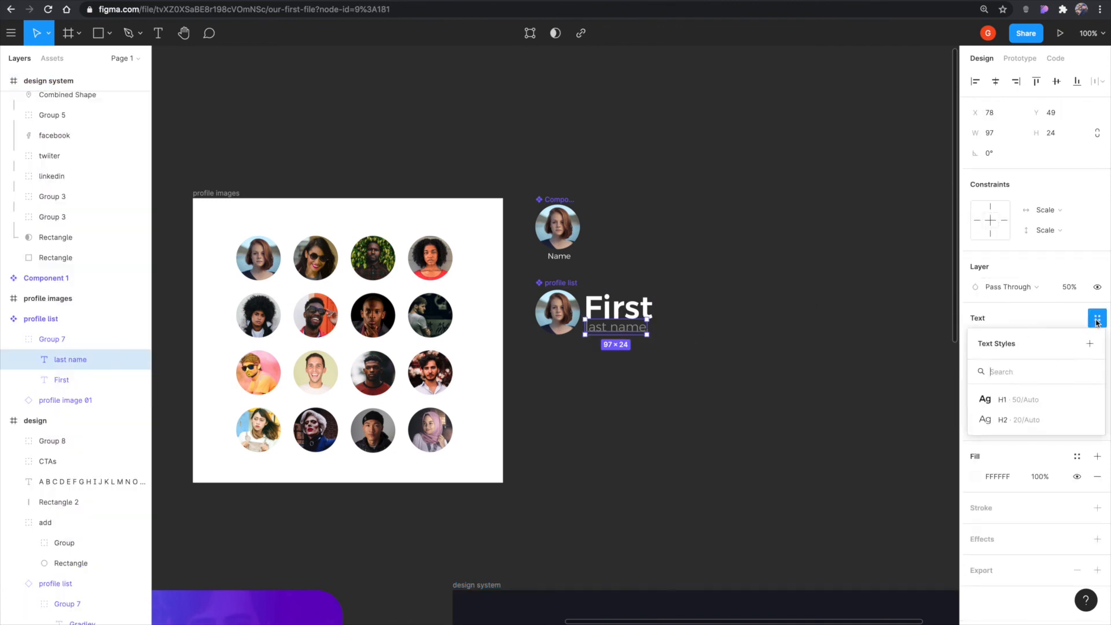
click(1007, 420)
click(588, 424)
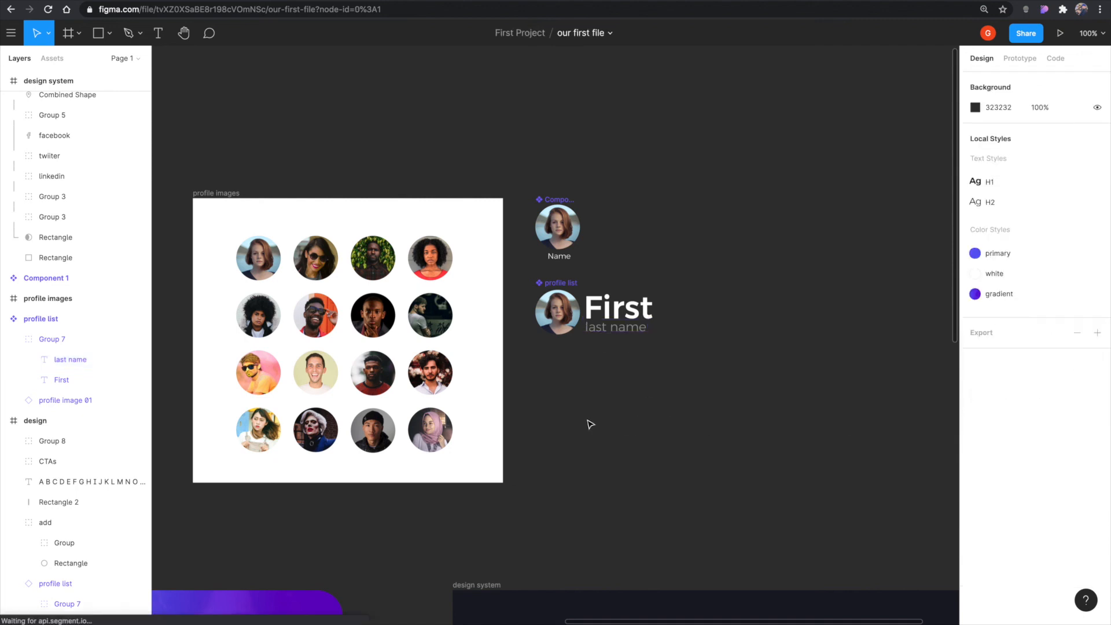
- Check which text style the last names of the first two entries in the design's contacts list use
drag(588, 425, 890, 140)
scroll(891, 140, down, 6)
scroll(891, 140, left, 6)
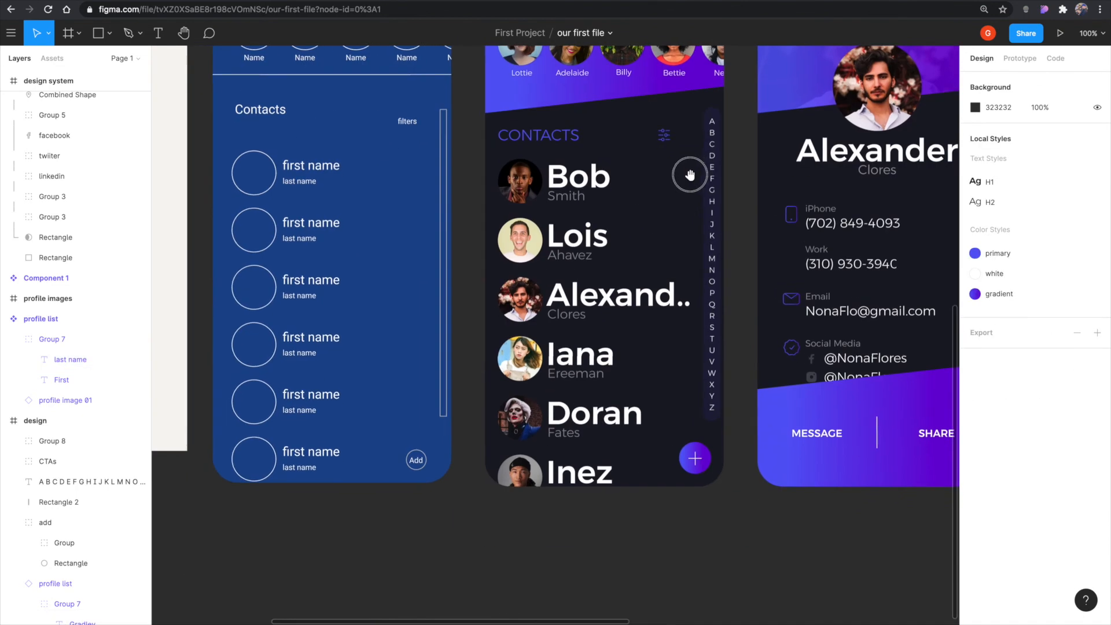
click(574, 199)
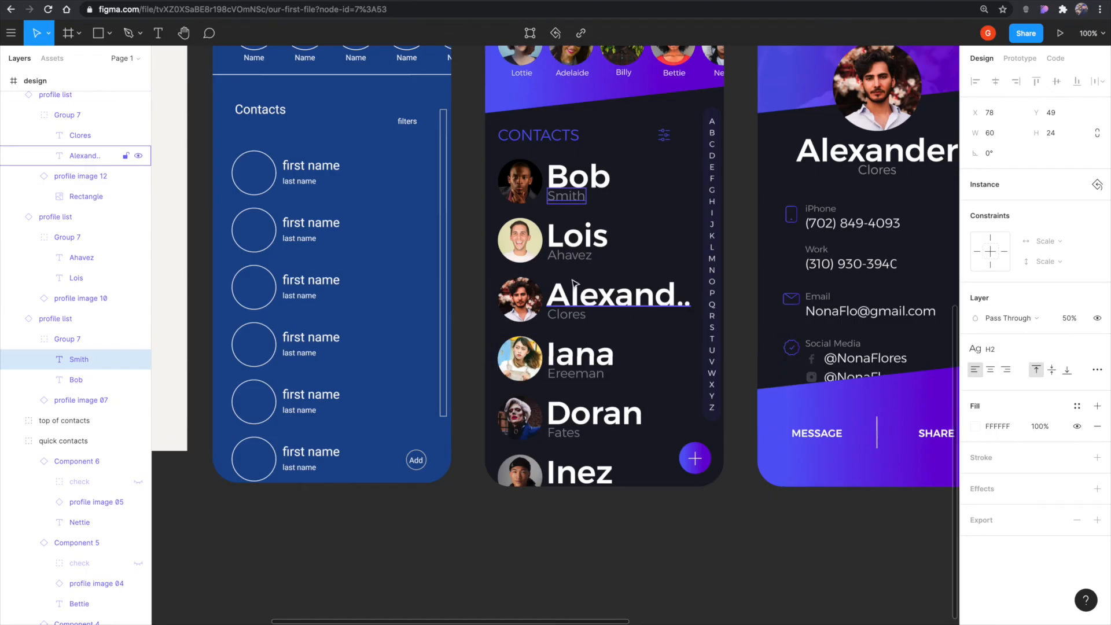
click(575, 262)
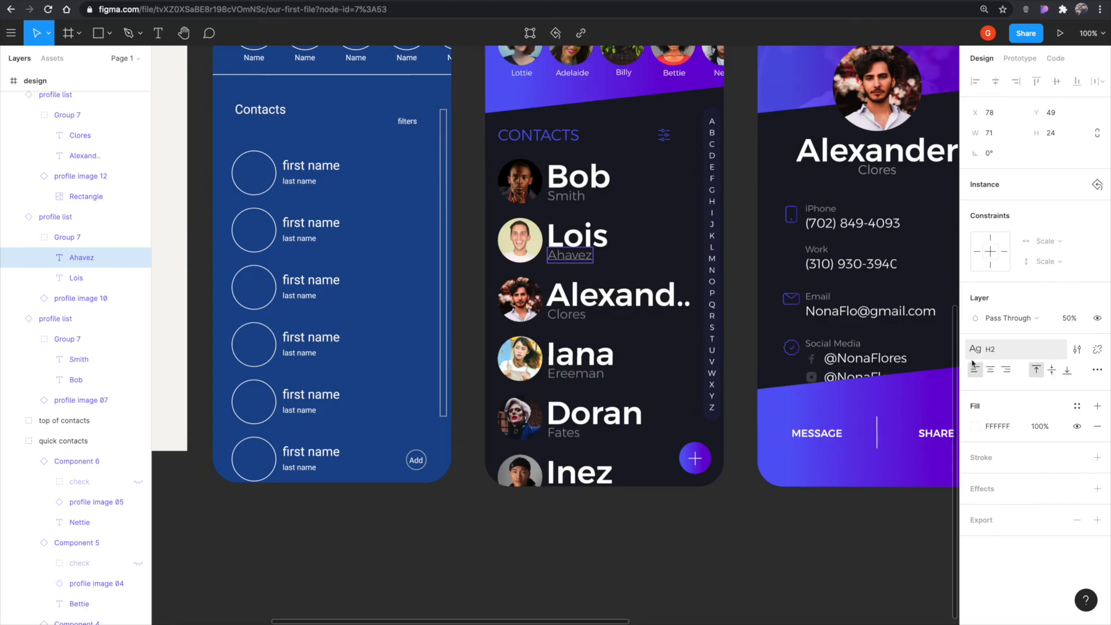
click(699, 532)
drag(759, 511, 556, 593)
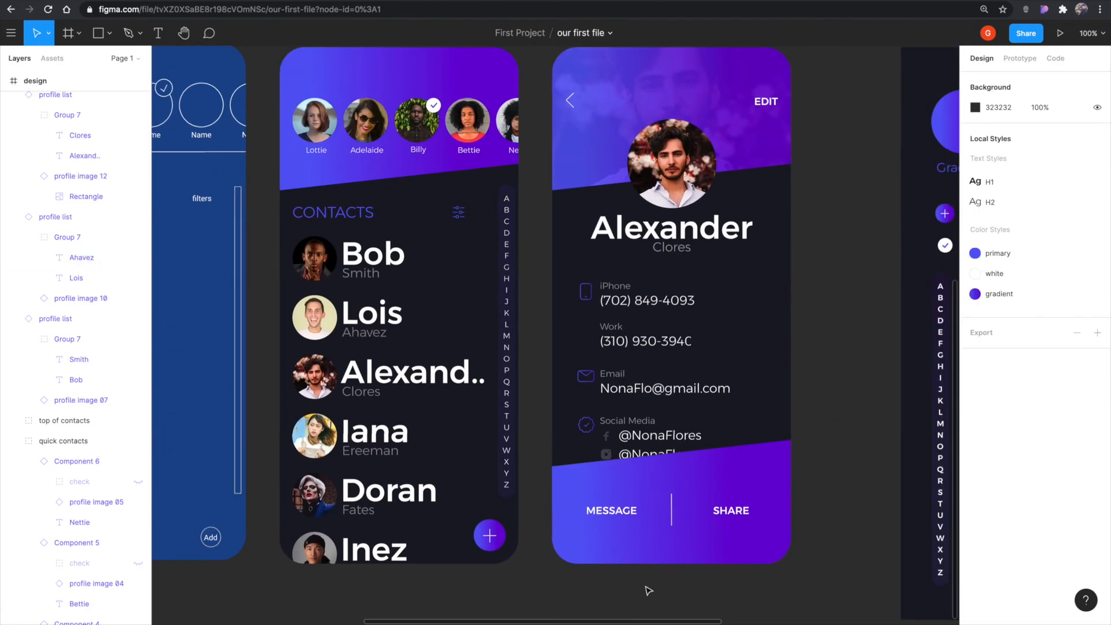